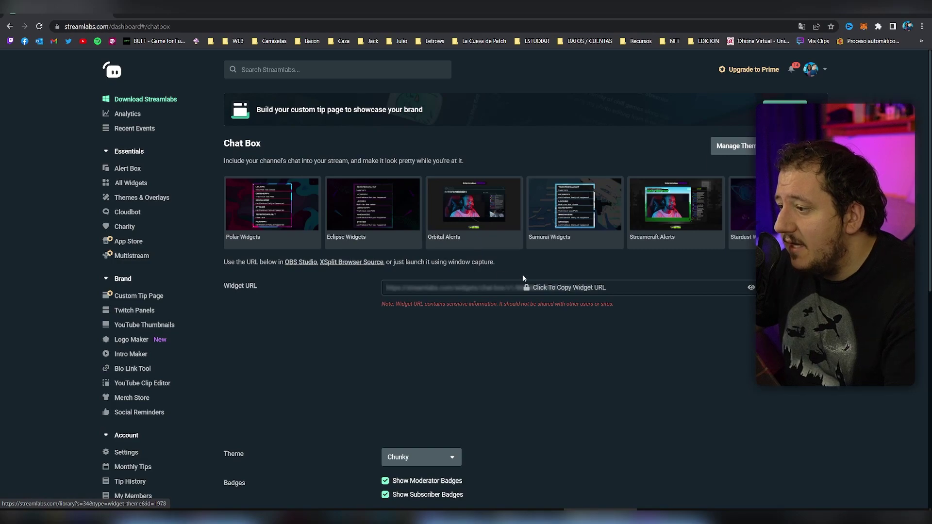
# Copy the Chat Box widget URL and review the theme, badge, colour and font settings below it
pyautogui.scroll(-2, 436, 199)
pyautogui.click(496, 196)
pyautogui.click(569, 323)
pyautogui.scroll(-4, 534, 291)
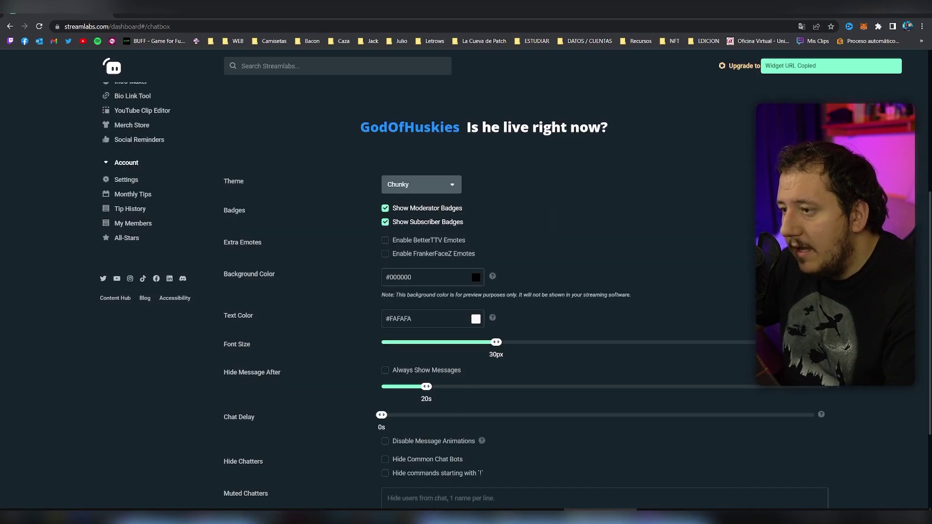
pyautogui.scroll(2, 524, 274)
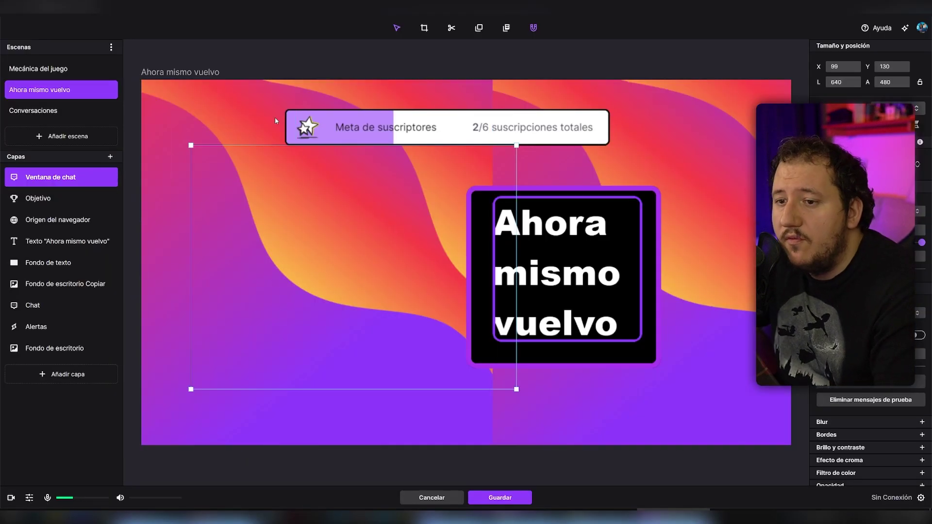
# Switch to Twitch Studio and save the edits to the "Ahora mismo vuelvo" scene
pyautogui.click(580, 387)
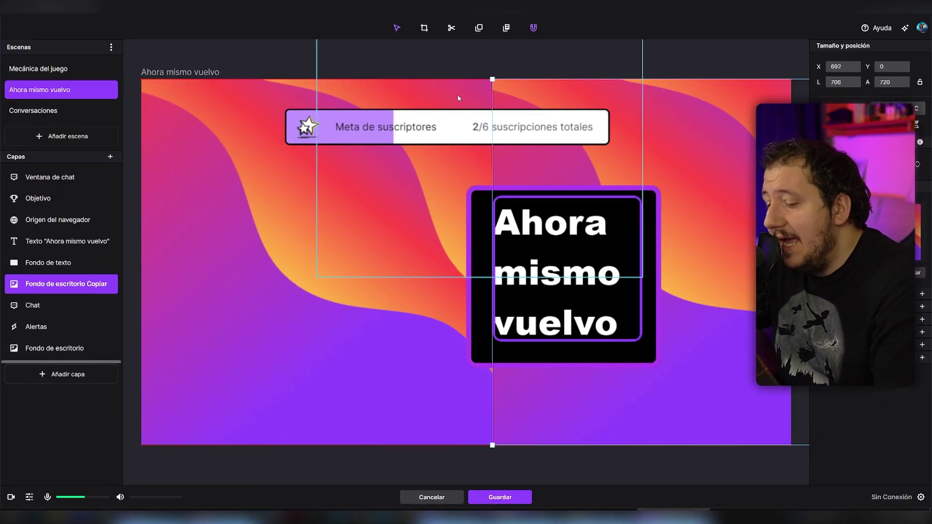
pyautogui.click(499, 497)
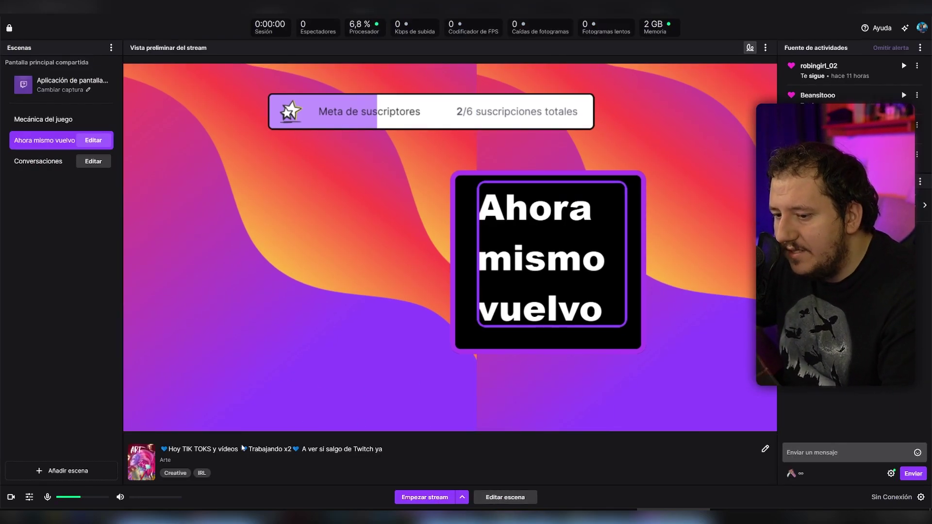
# Examine the stream info's title, live notification, category and tag fields, and confirm the dialog with the existing entries
pyautogui.click(765, 449)
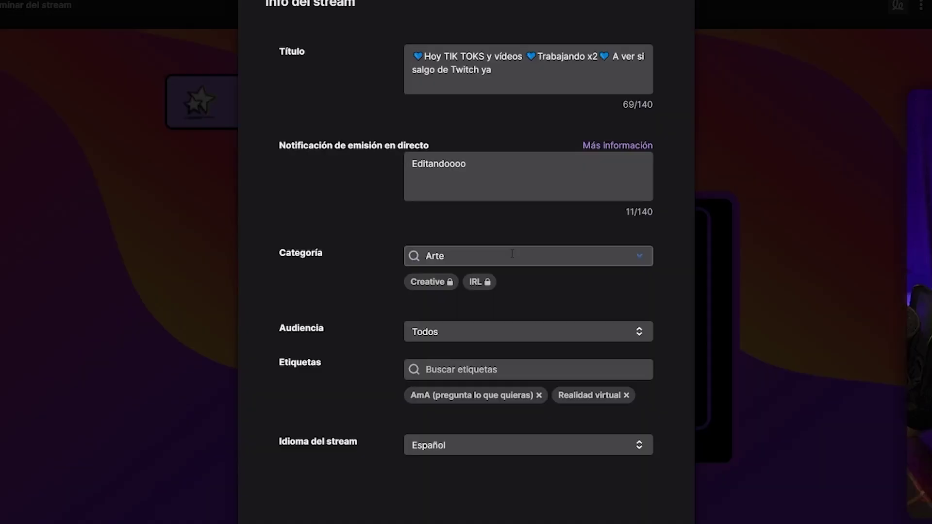
pyautogui.click(449, 213)
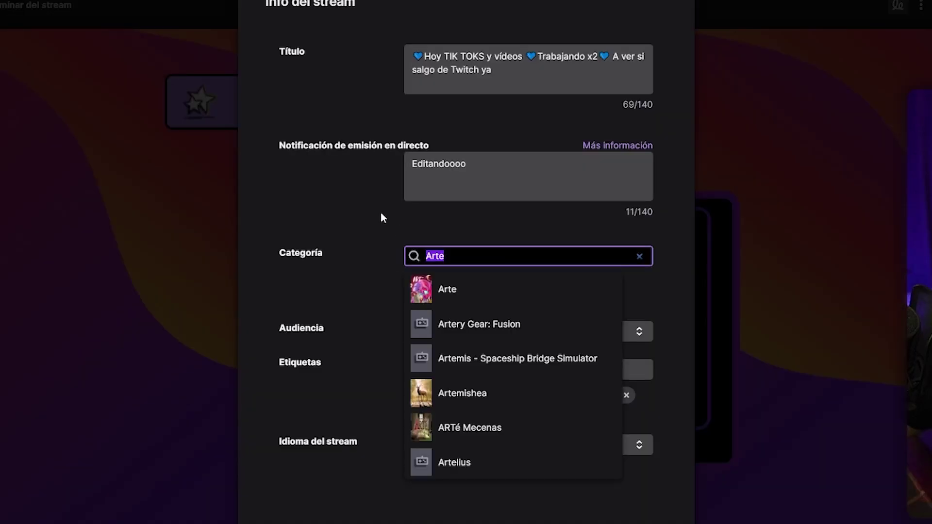
pyautogui.doubleClick(446, 152)
pyautogui.click(320, 199)
pyautogui.tripleClick(451, 63)
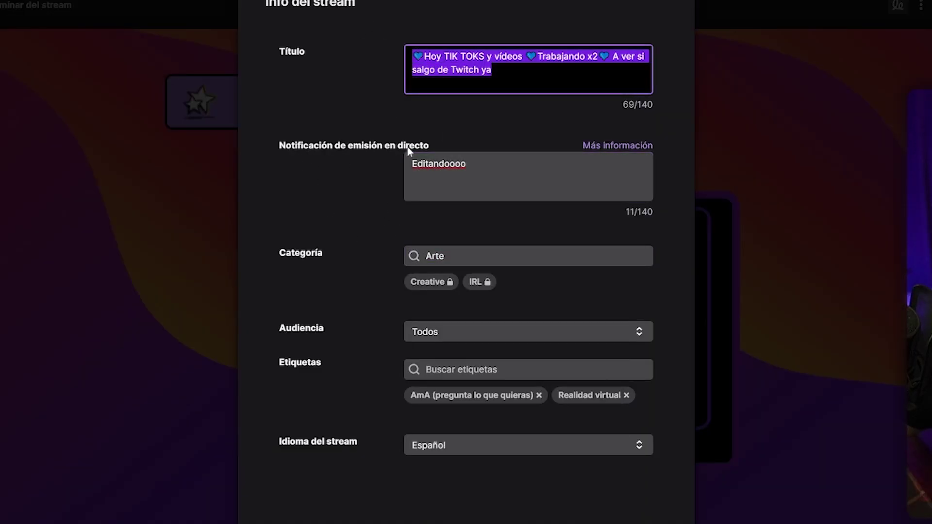
pyautogui.click(382, 101)
pyautogui.moveTo(495, 72); pyautogui.dragTo(385, 62)
pyautogui.click(443, 57)
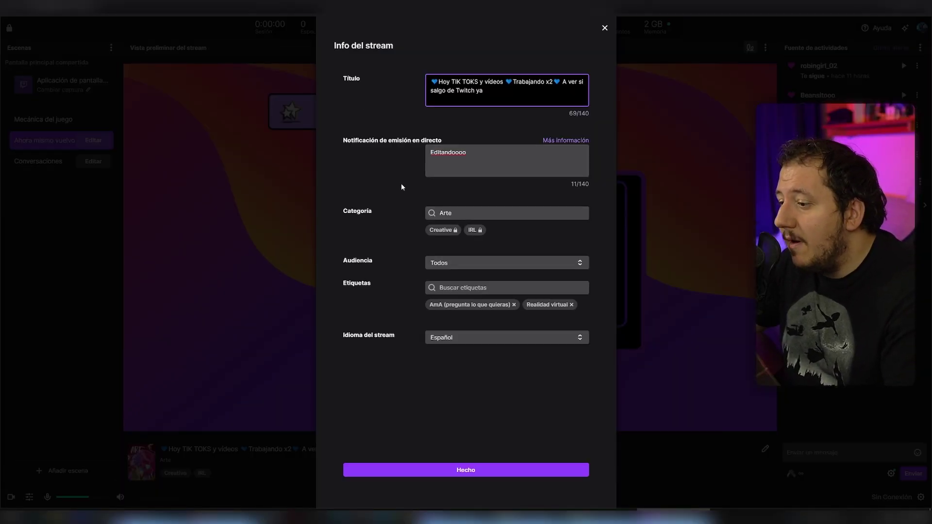
pyautogui.click(461, 288)
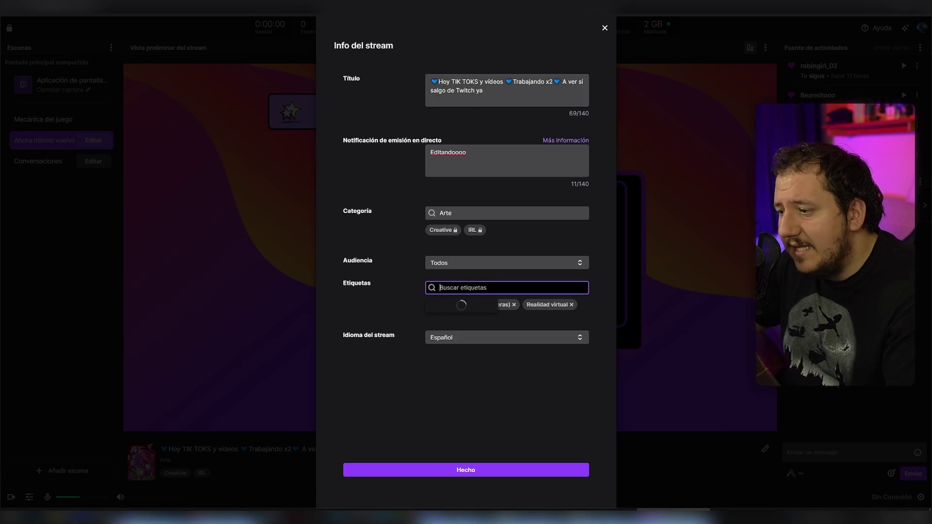
pyautogui.click(375, 306)
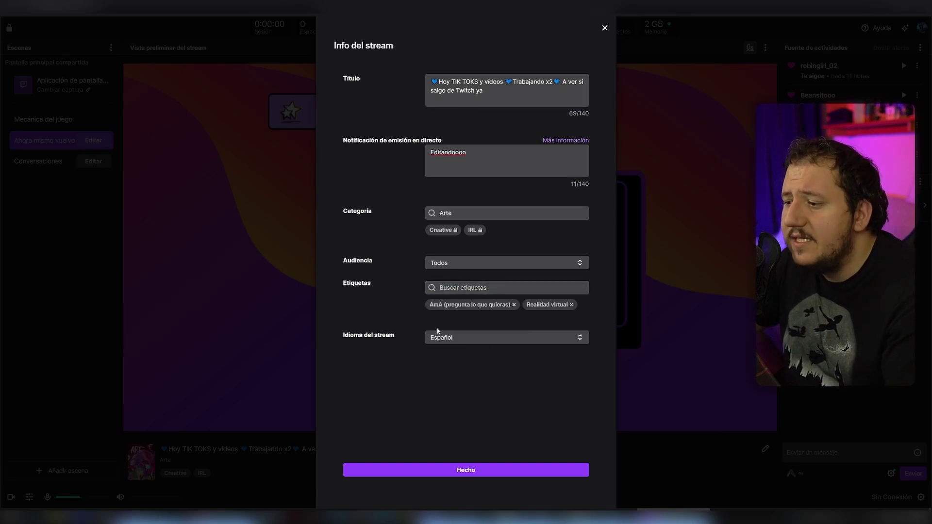
pyautogui.click(427, 470)
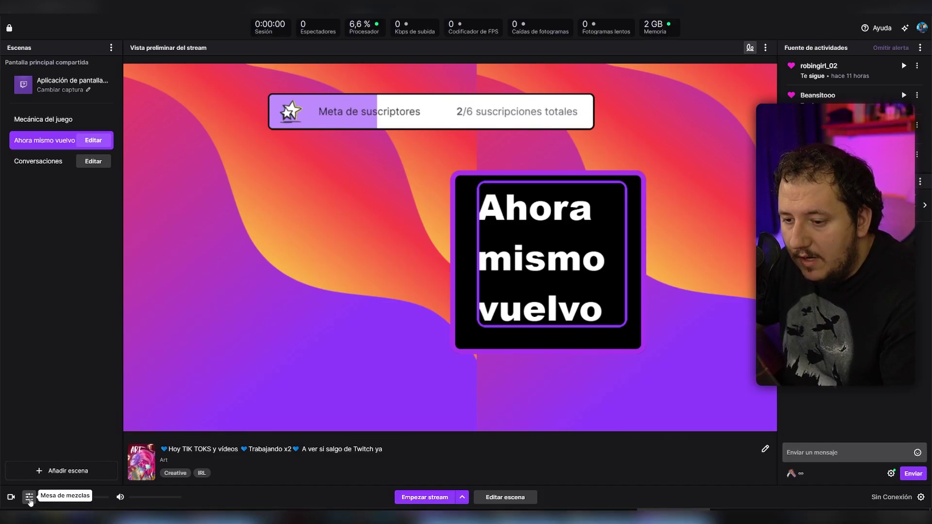
# Open the audio mixer and slightly adjust the main microphone's volume
pyautogui.click(29, 497)
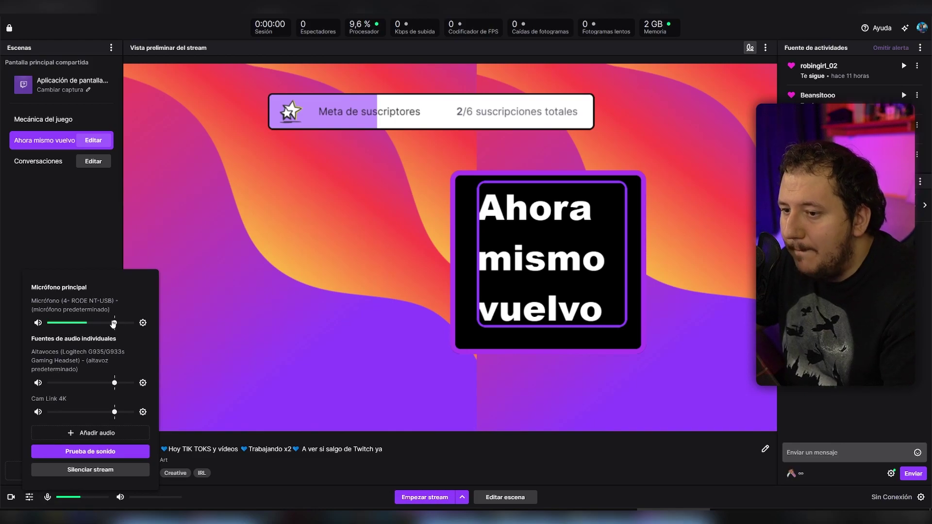
pyautogui.moveTo(114, 323)
pyautogui.mouseDown()
pyautogui.moveTo(131, 323)
pyautogui.moveTo(116, 328)
pyautogui.mouseUp()
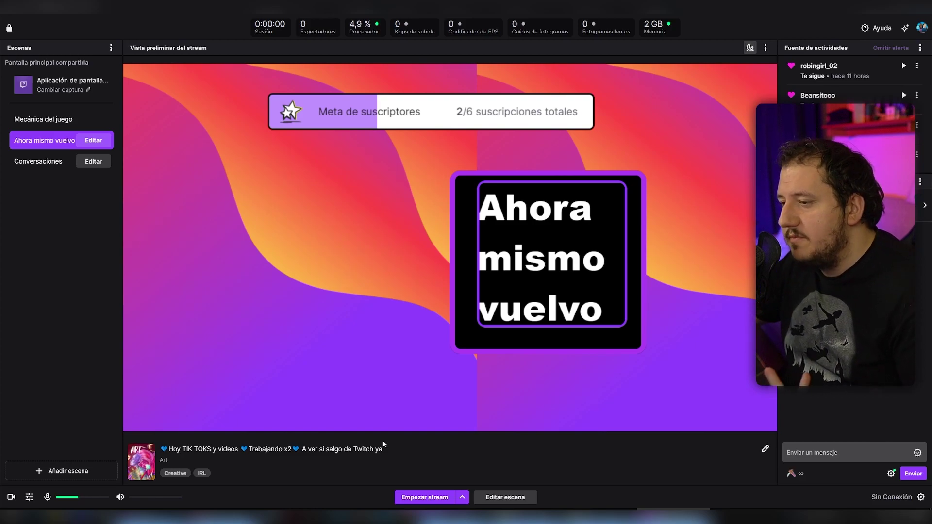
pyautogui.click(467, 498)
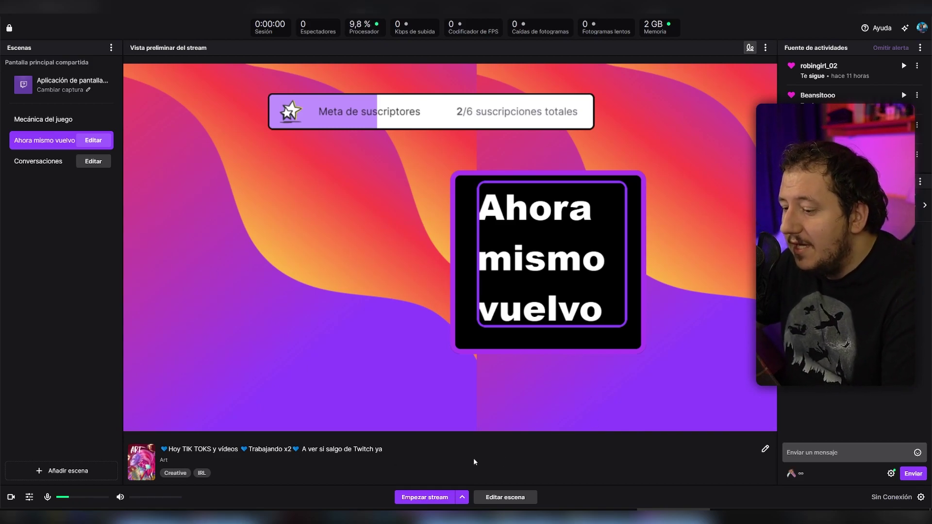
pyautogui.click(462, 497)
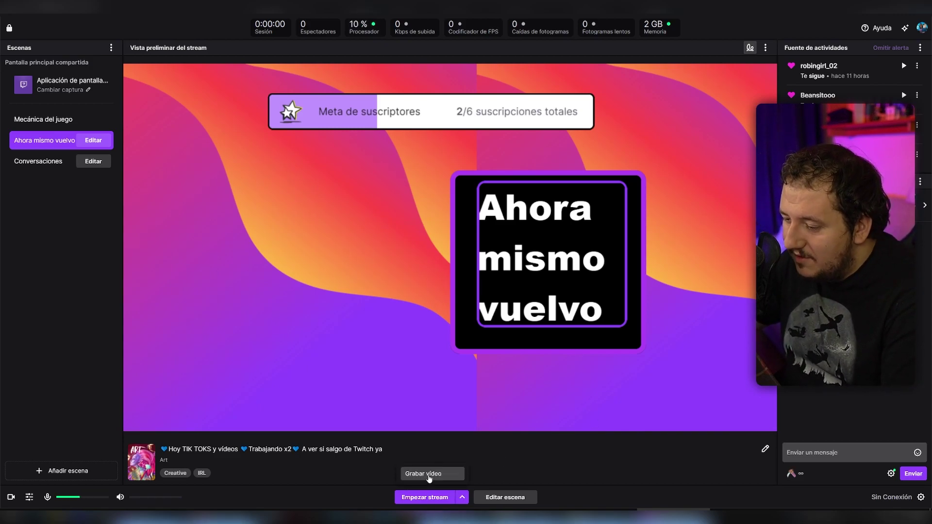
pyautogui.click(525, 460)
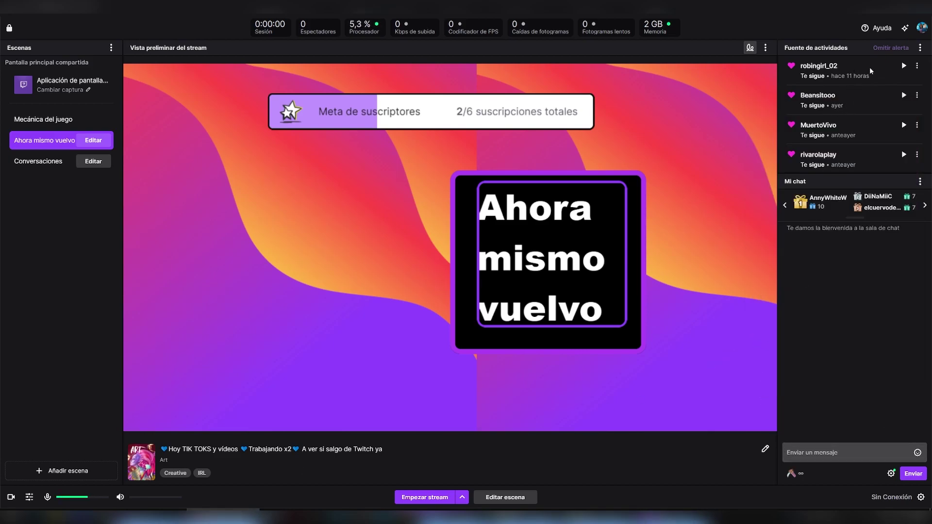
pyautogui.click(921, 28)
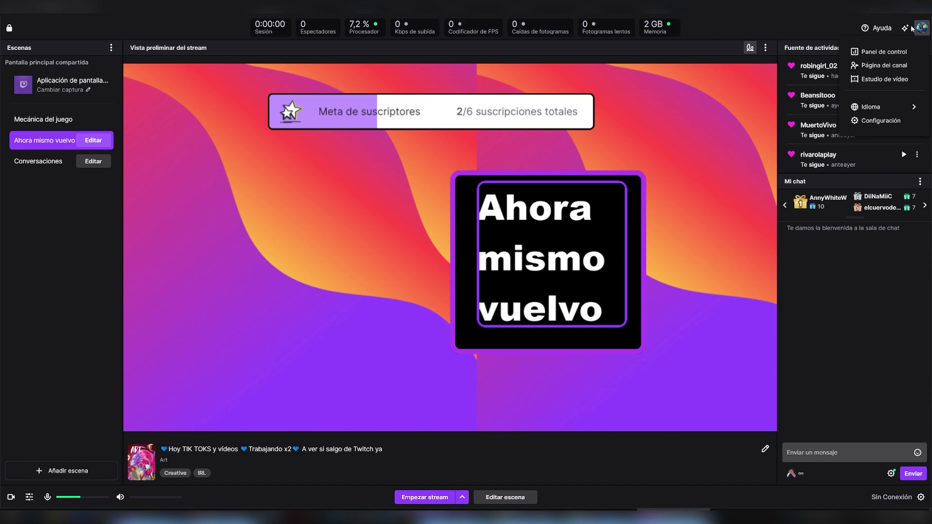
pyautogui.click(779, 27)
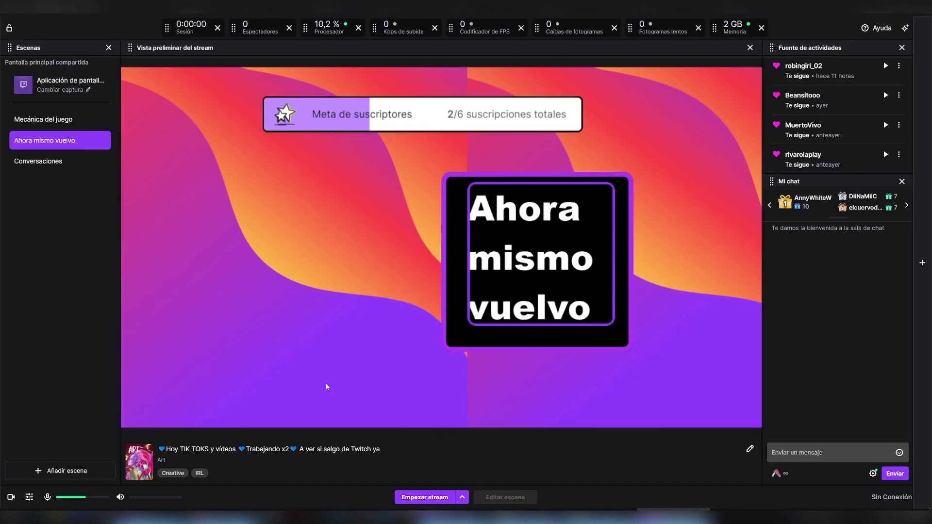
# Unlock the studio layout to add the Seguidores stat to the statistics bar and the Atajos panel below the scenes list
pyautogui.click(8, 28)
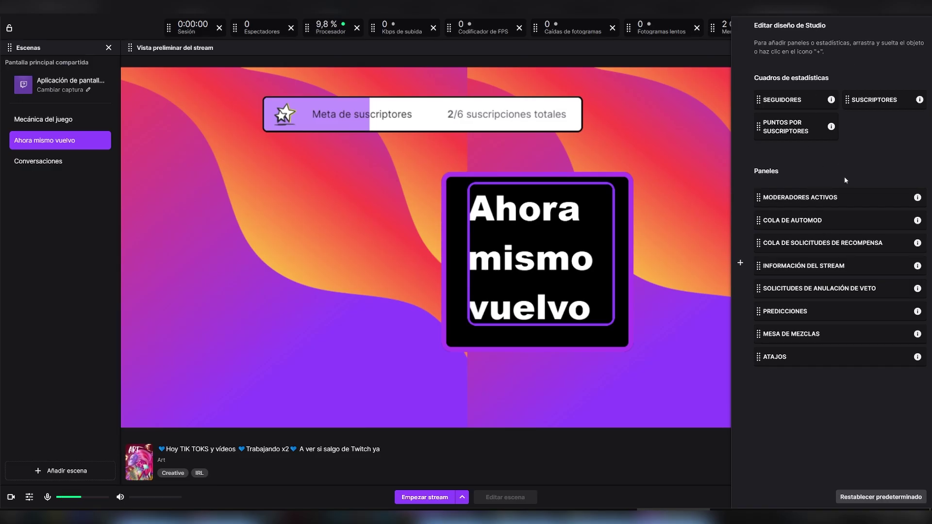
pyautogui.moveTo(782, 99); pyautogui.dragTo(440, 29)
pyautogui.moveTo(794, 336); pyautogui.dragTo(53, 417)
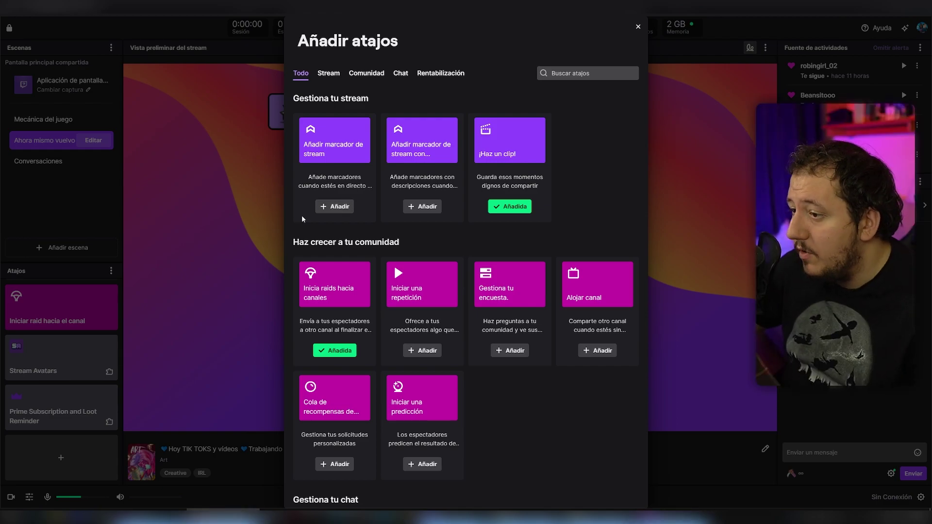
# Browse the available shortcuts and add the emote-only chat shortcut "Activa el chat solo con emoticonos" to the Atajos panel
pyautogui.scroll(-3, 353, 202)
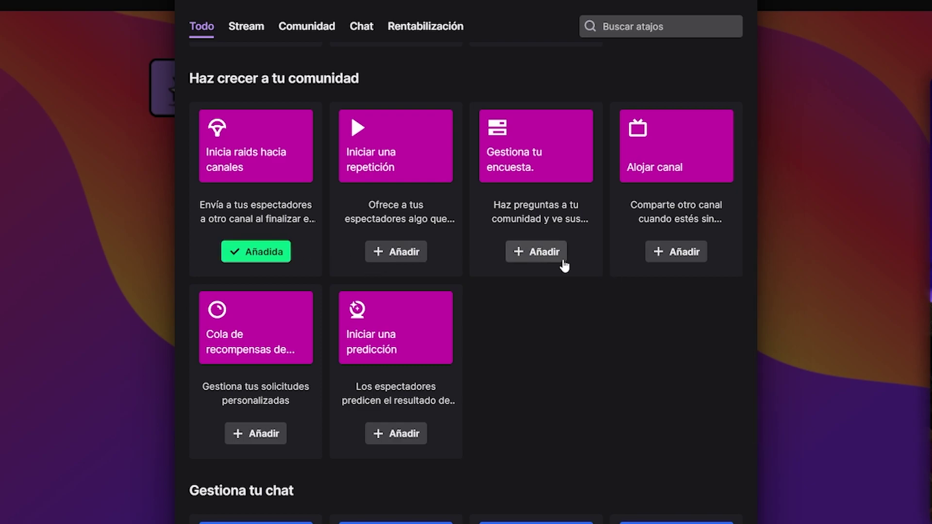
pyautogui.scroll(-5, 385, 252)
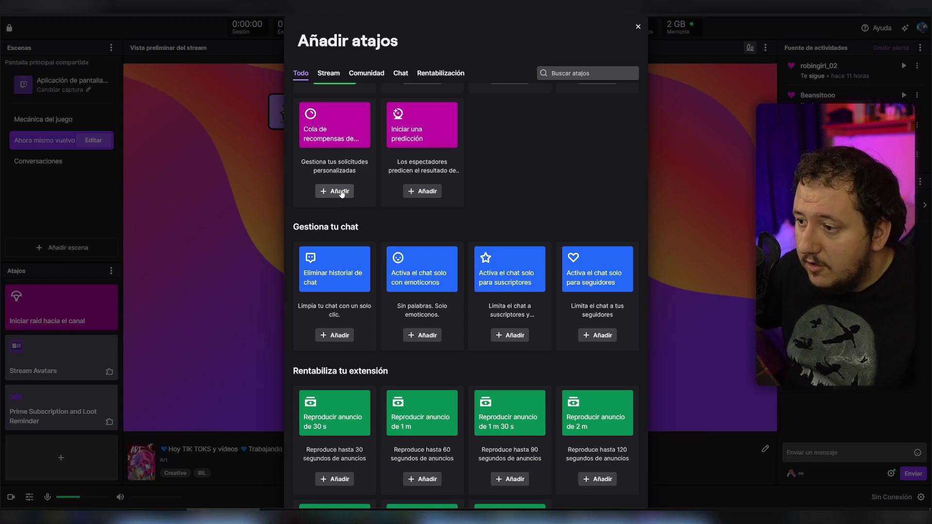
pyautogui.scroll(-3, 306, 366)
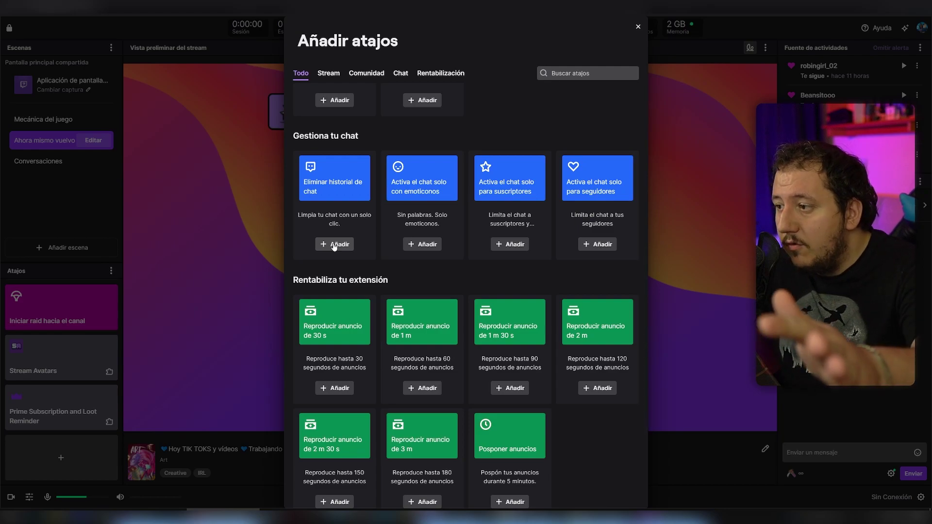
pyautogui.scroll(-3, 384, 234)
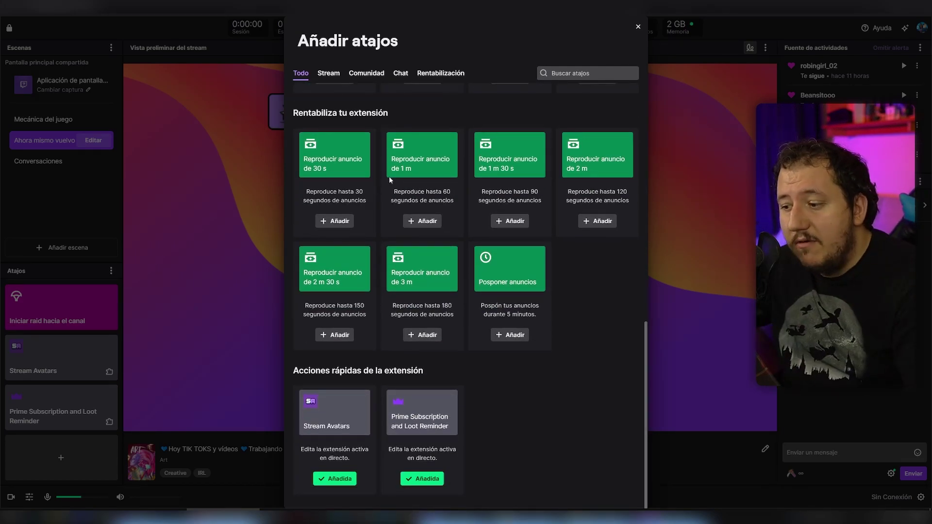
pyautogui.scroll(3, 436, 218)
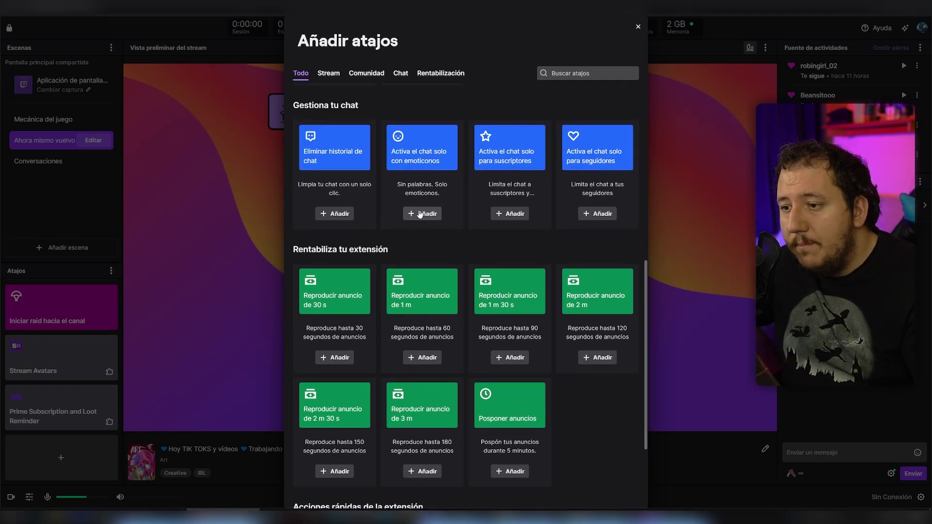
pyautogui.click(422, 213)
pyautogui.click(148, 295)
pyautogui.scroll(-1, 97, 315)
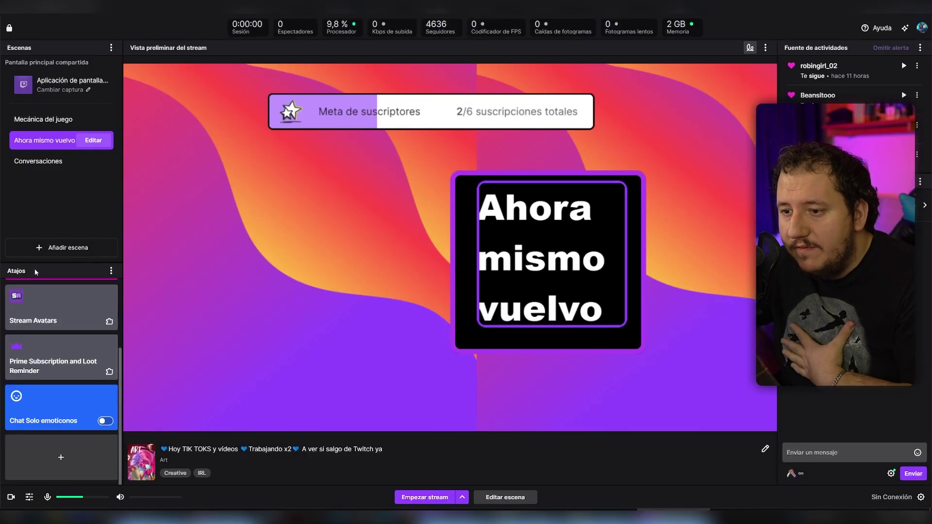
# Unlock the layout and place the Mi chat and Atajos panels on either side of the stream preview, resizing both to widen the preview
pyautogui.click(8, 28)
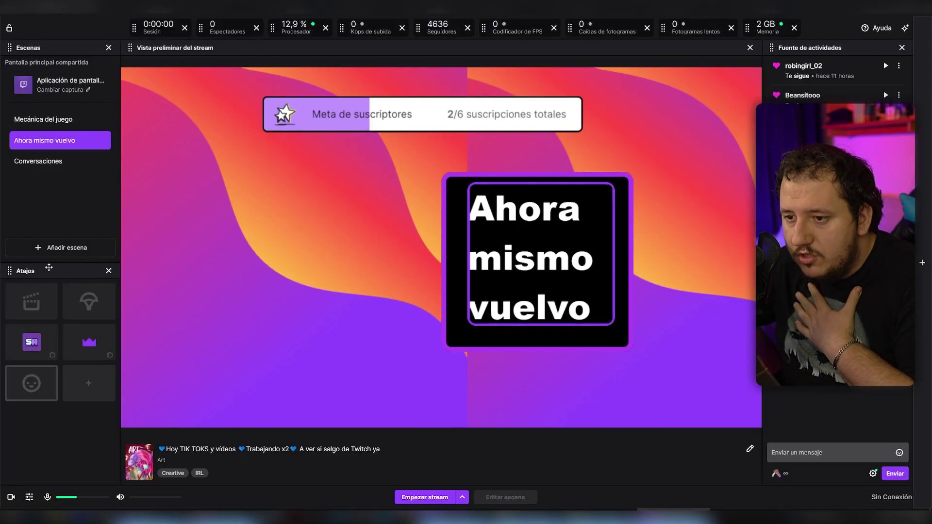
pyautogui.moveTo(29, 265); pyautogui.dragTo(638, 245)
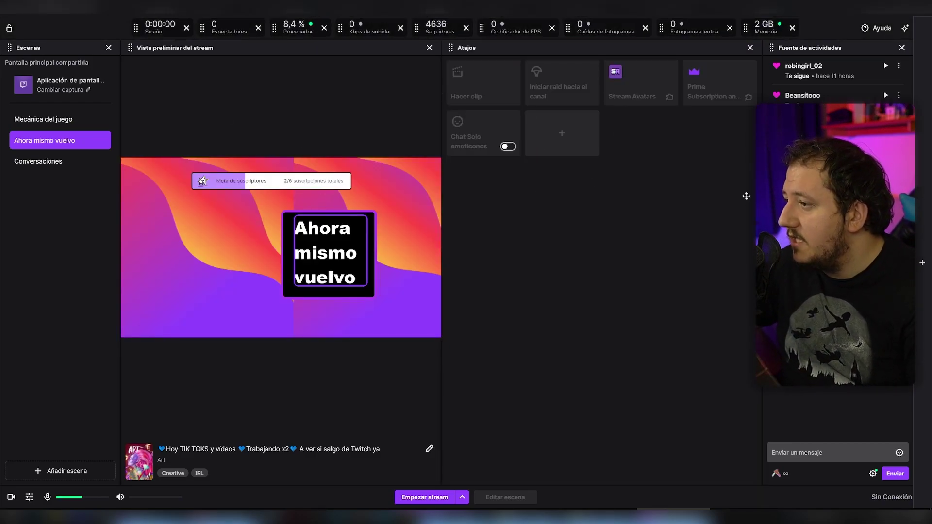
pyautogui.moveTo(801, 242); pyautogui.dragTo(127, 103)
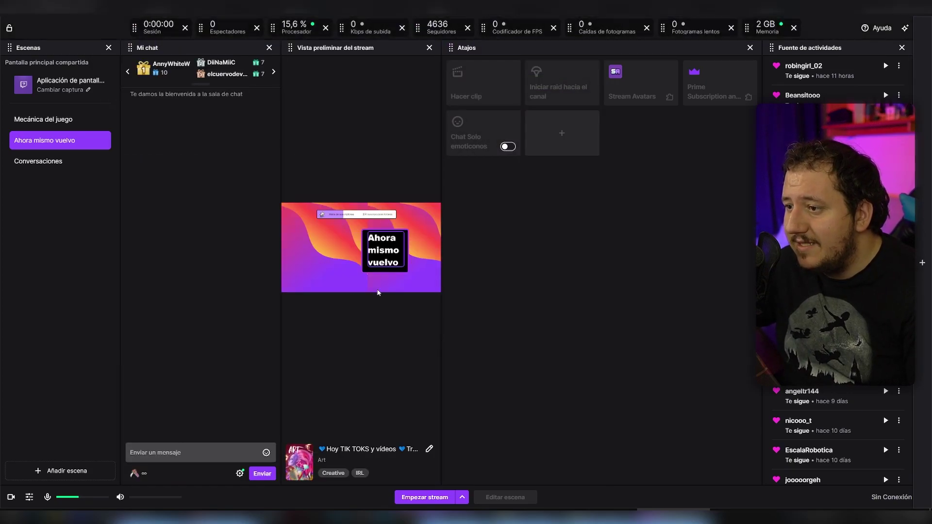
pyautogui.moveTo(444, 100); pyautogui.dragTo(635, 101)
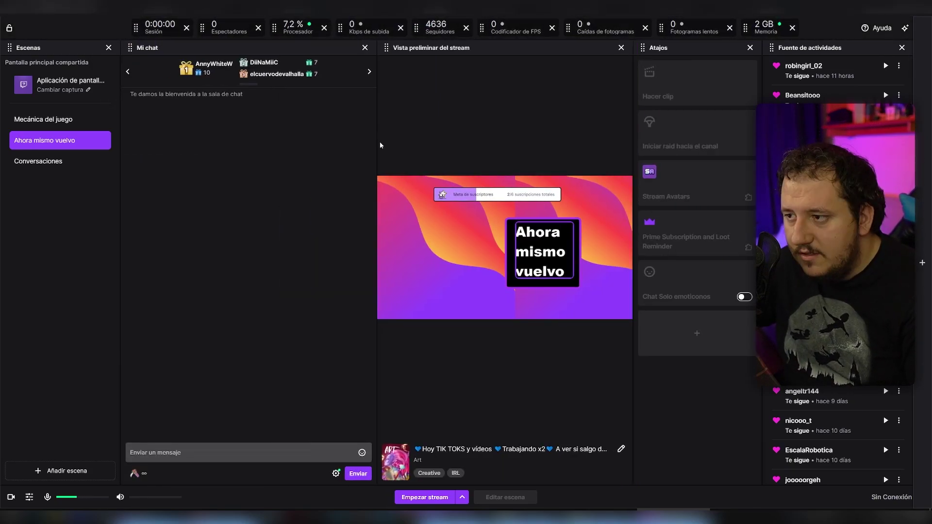
pyautogui.moveTo(331, 142); pyautogui.dragTo(304, 268)
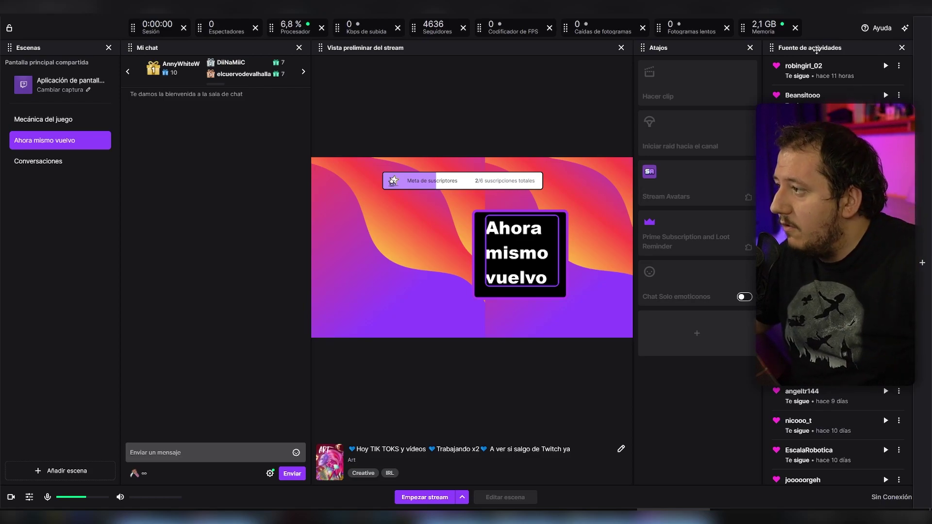
# Move the Fuente de actividades panel above the stream preview, reduce its height to about five entries, and lock the layout
pyautogui.moveTo(799, 48); pyautogui.dragTo(557, 56)
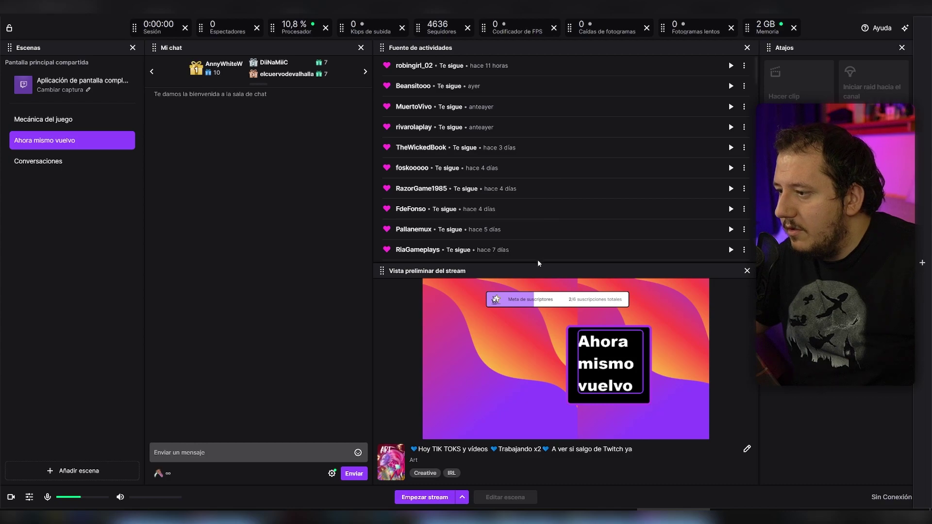
pyautogui.moveTo(538, 262); pyautogui.dragTo(494, 155)
pyautogui.scroll(-3, 436, 107)
pyautogui.scroll(3, 394, 79)
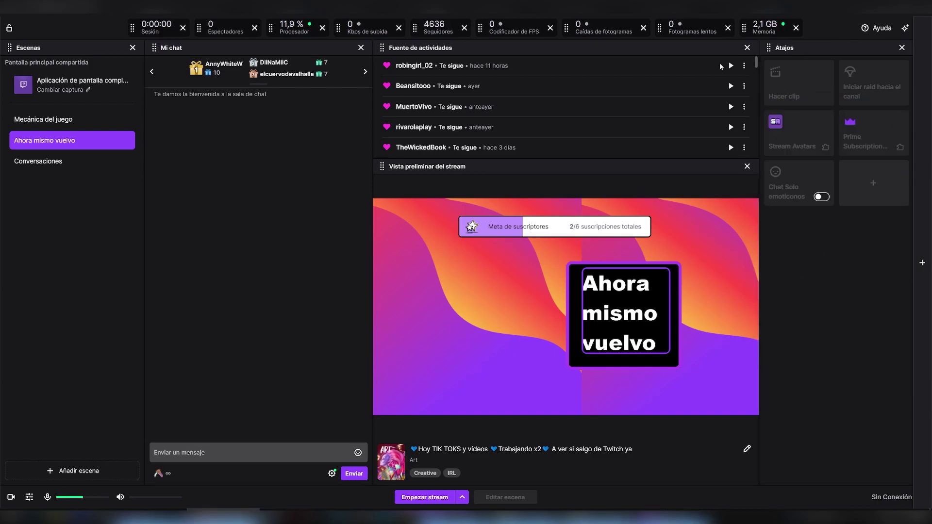
pyautogui.click(10, 27)
# Add the poll management shortcut "Gestiona tu encuesta" to the Atajos panel
pyautogui.click(891, 183)
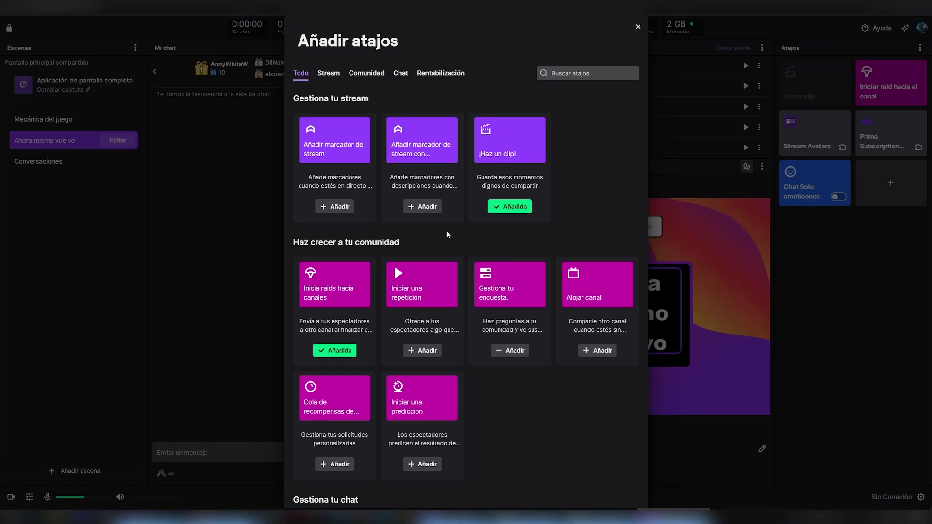
pyautogui.scroll(-2, 564, 269)
pyautogui.click(512, 259)
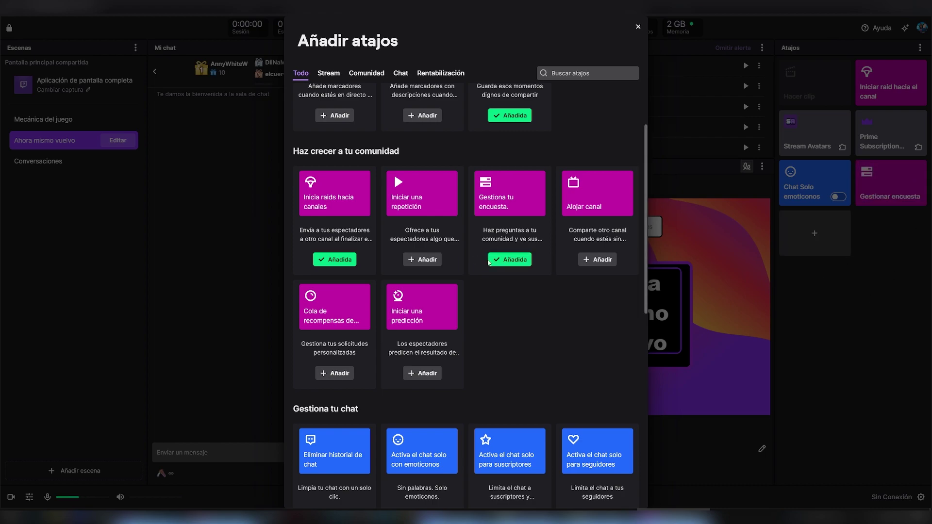
# Add the channel hosting, Iniciar una predicción and Cola de recompensas shortcuts to the Atajos panel and close the shortcut list
pyautogui.click(597, 259)
pyautogui.click(422, 373)
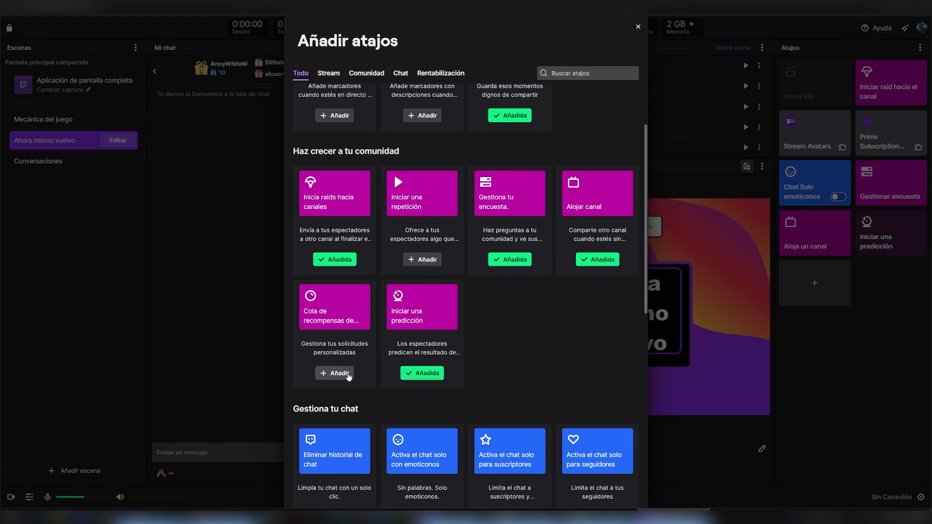
pyautogui.click(334, 373)
pyautogui.click(637, 26)
# Unlock the layout and add the Información del stream panel below the Atajos panel
pyautogui.click(9, 27)
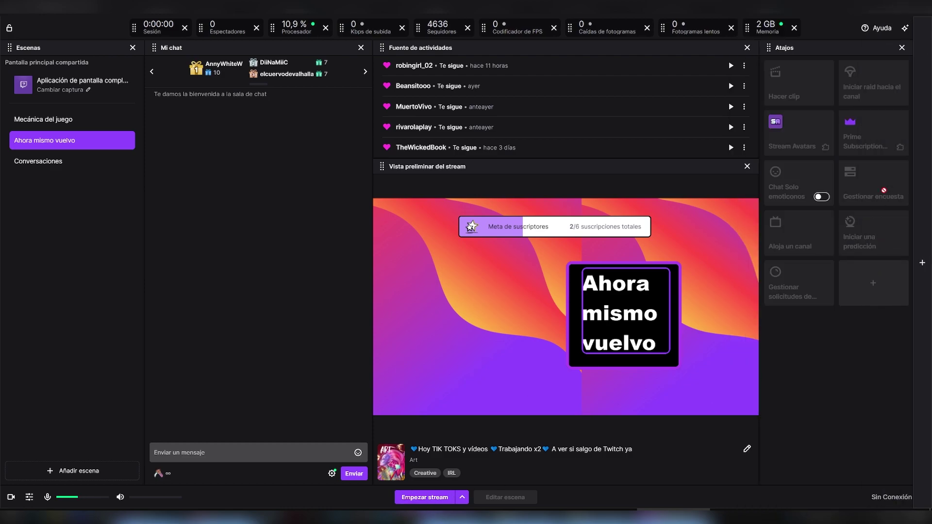
pyautogui.click(922, 263)
pyautogui.click(573, 420)
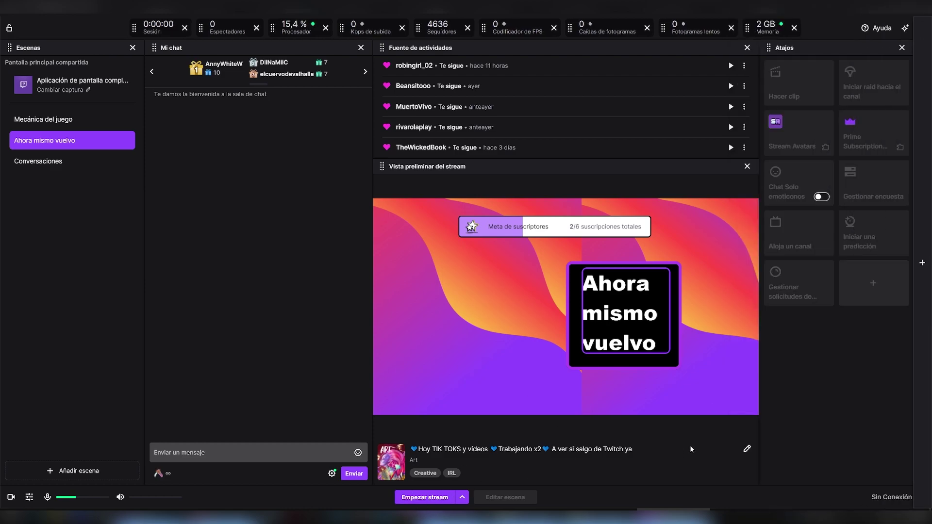
pyautogui.click(746, 449)
pyautogui.moveTo(807, 245); pyautogui.dragTo(75, 242)
pyautogui.moveTo(248, 217); pyautogui.dragTo(832, 449)
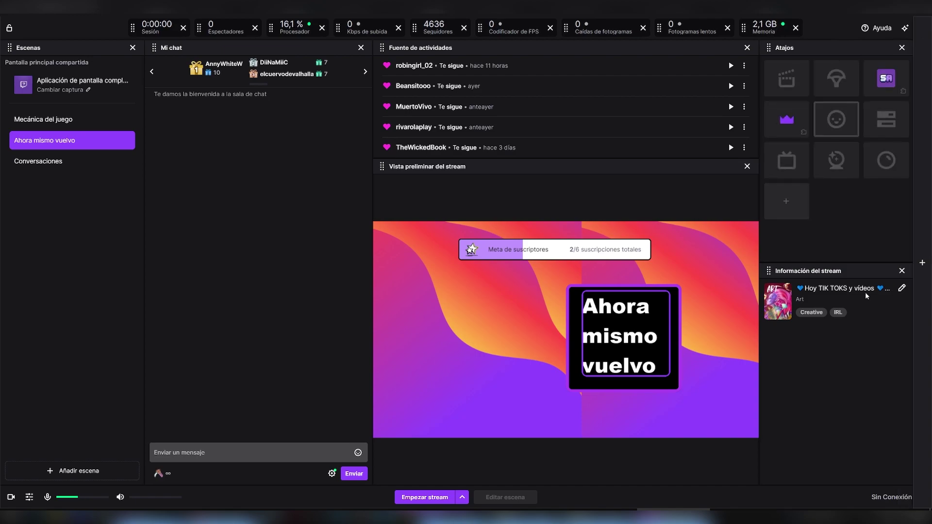
# Add the audio mixer panel below Información del stream and the Solicitudes de anulación de veto panel beside Fuente de actividades
pyautogui.click(921, 263)
pyautogui.moveTo(776, 350); pyautogui.dragTo(858, 397)
pyautogui.moveTo(844, 440); pyautogui.dragTo(832, 424)
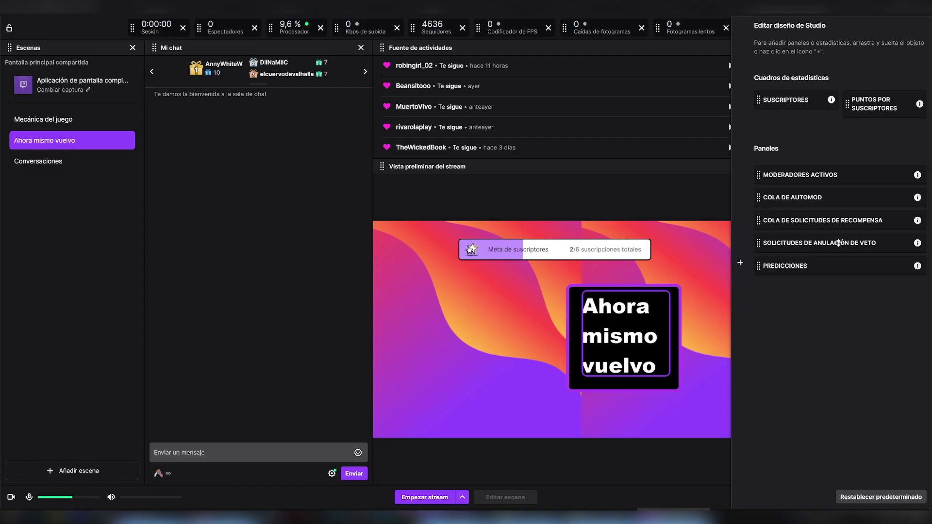
pyautogui.moveTo(838, 243); pyautogui.dragTo(731, 92)
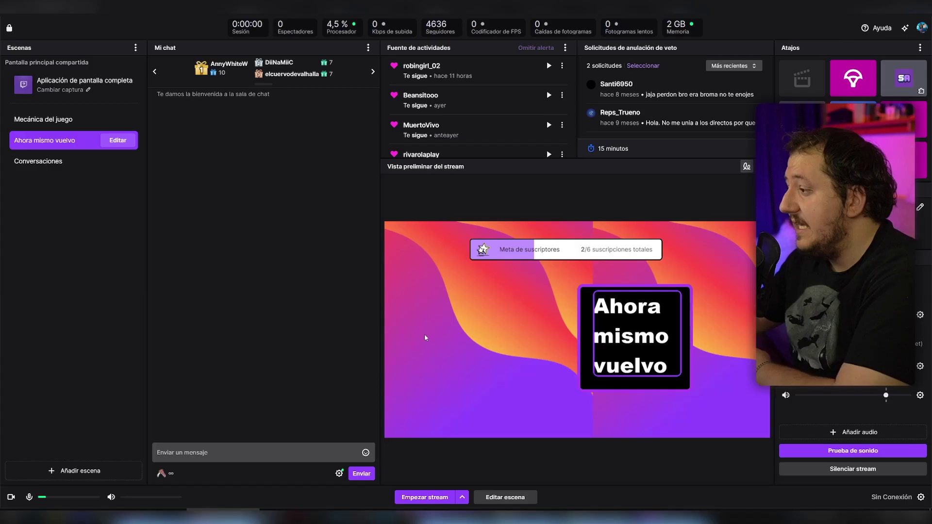
# Open the general settings and try the Claro theme, restoring Oscuro
pyautogui.click(920, 498)
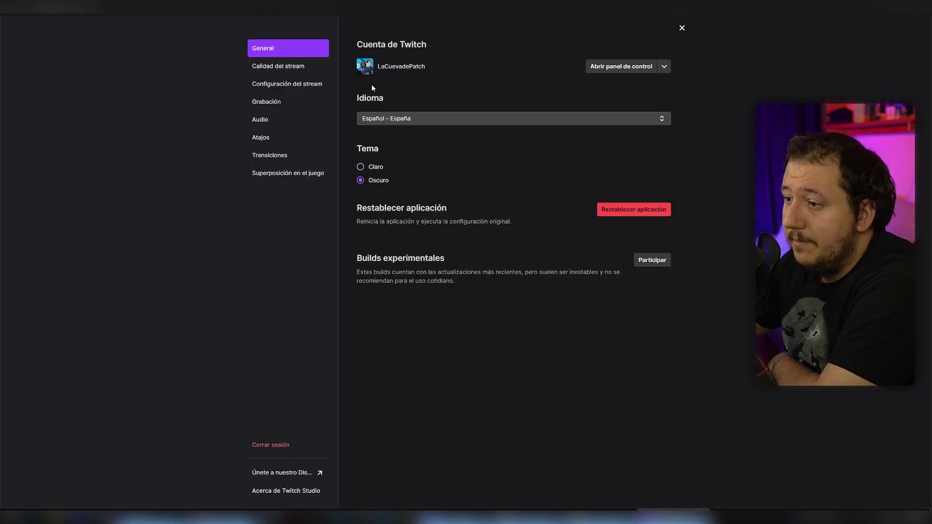
pyautogui.click(360, 166)
pyautogui.click(360, 180)
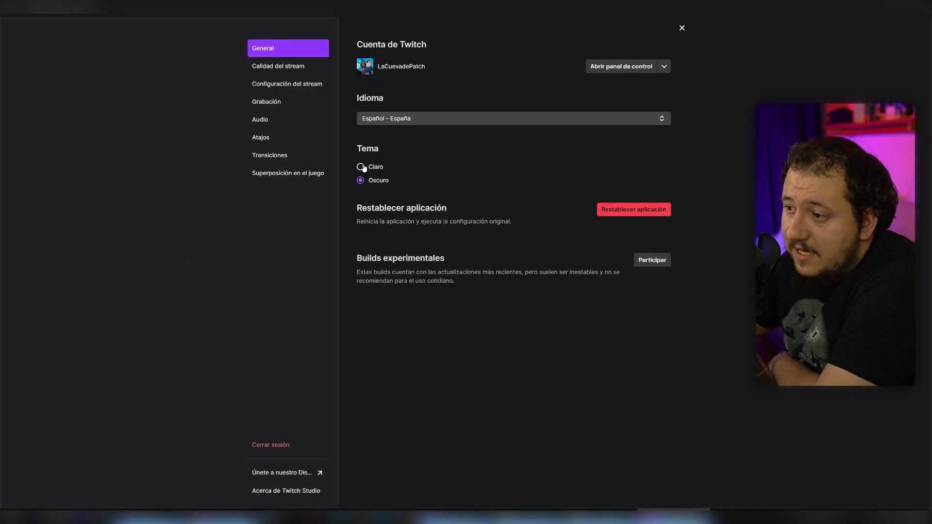
pyautogui.click(429, 256)
pyautogui.click(429, 286)
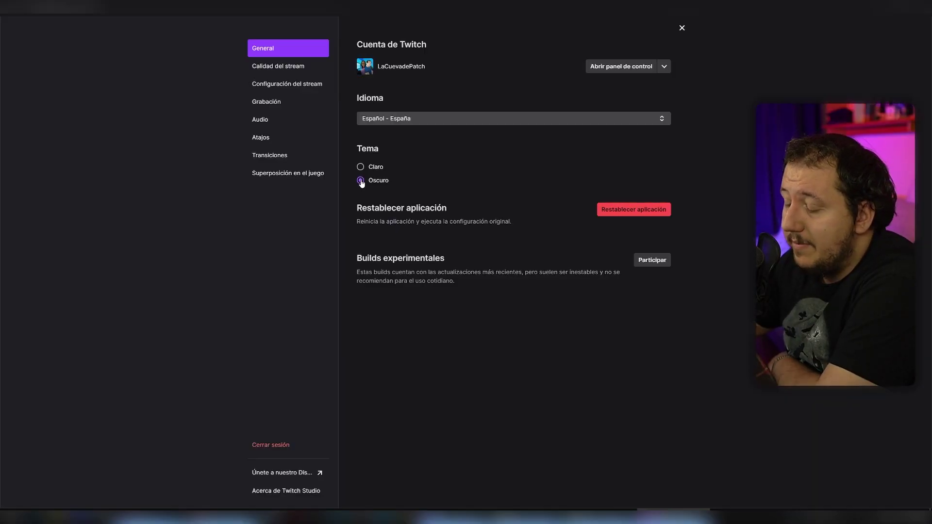
# Check the stream quality settings and enable Protección ante desconexión in the stream preferences
pyautogui.click(278, 66)
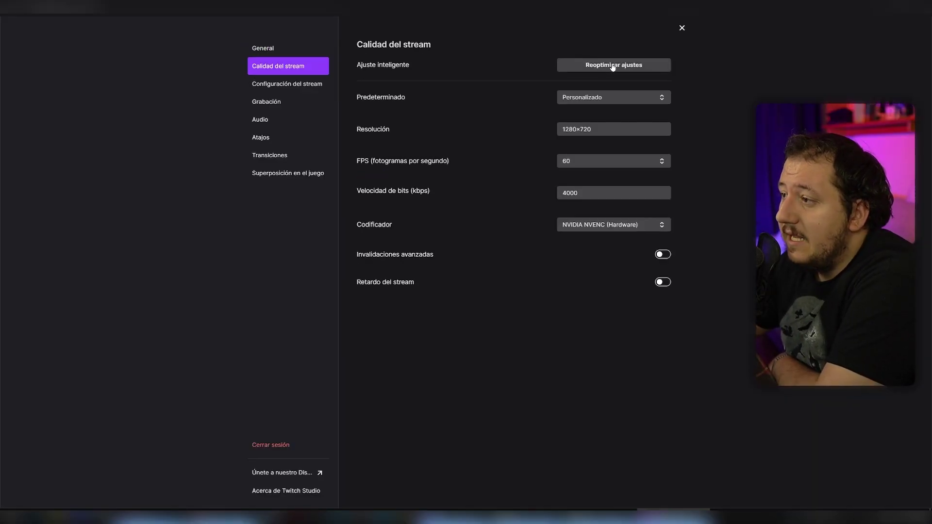
pyautogui.click(280, 86)
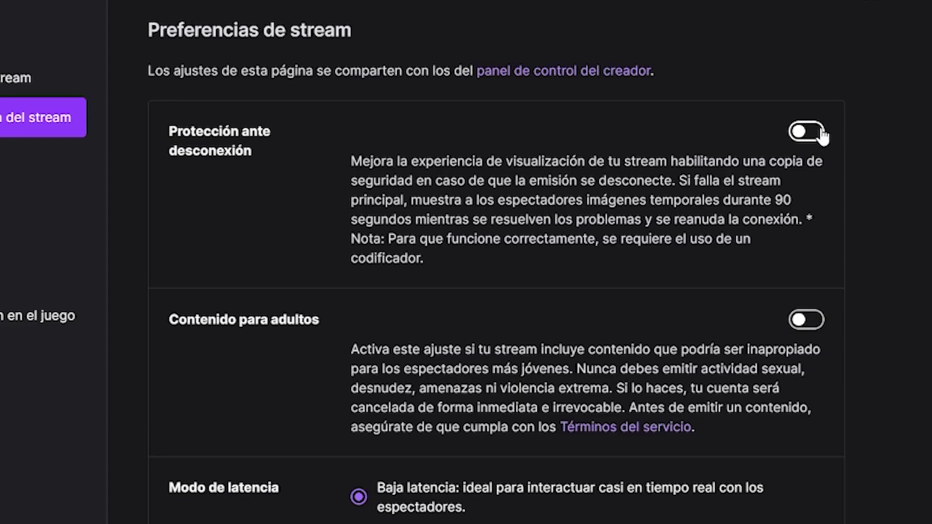
pyautogui.click(821, 133)
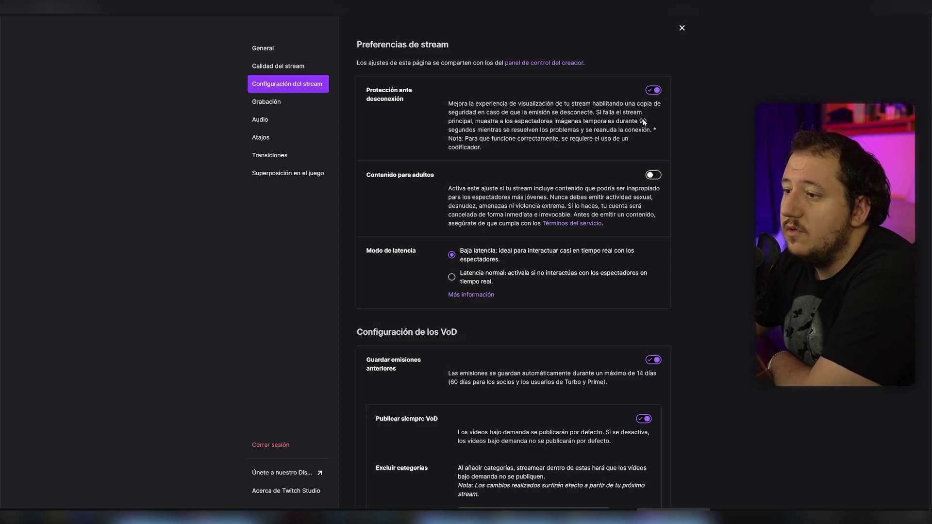
# Review the adult content, latency mode, VoD and clip options in the stream configuration
pyautogui.scroll(-1, 665, 141)
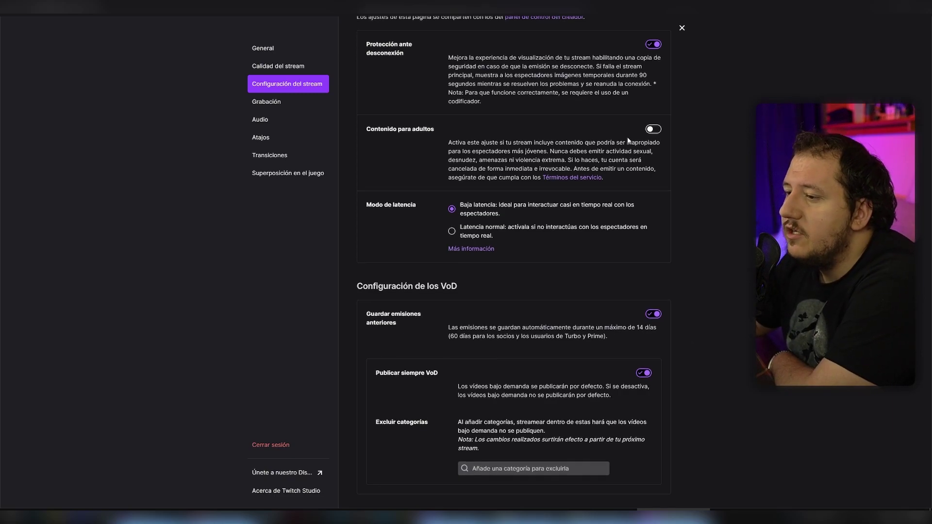
pyautogui.scroll(-2, 446, 116)
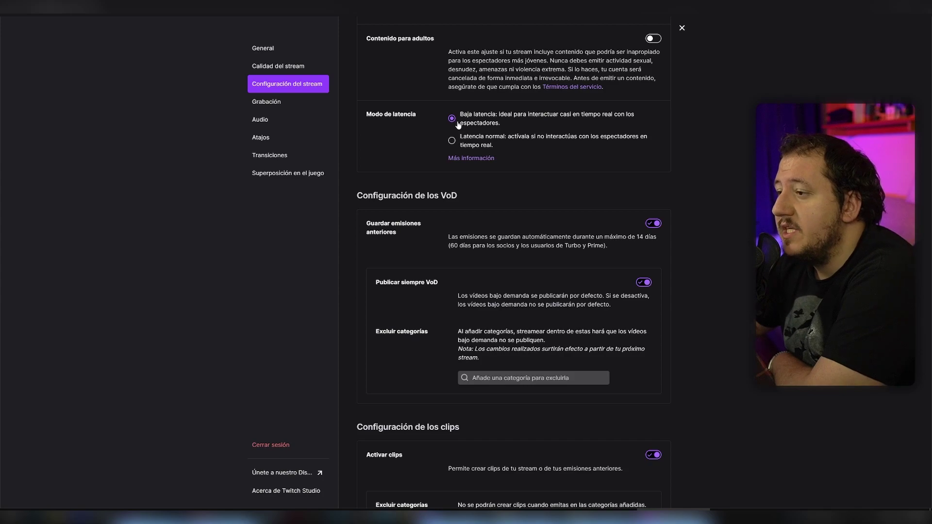
pyautogui.scroll(-2, 459, 127)
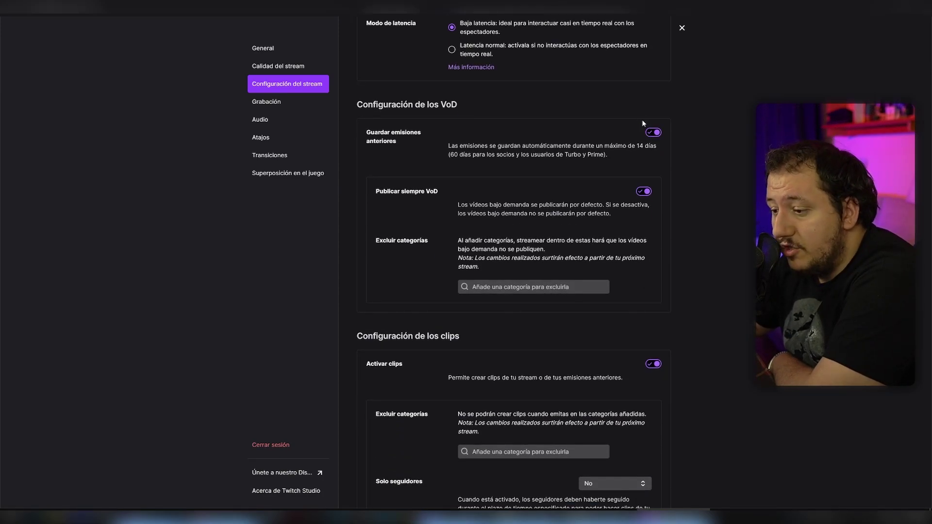
pyautogui.scroll(-2, 639, 138)
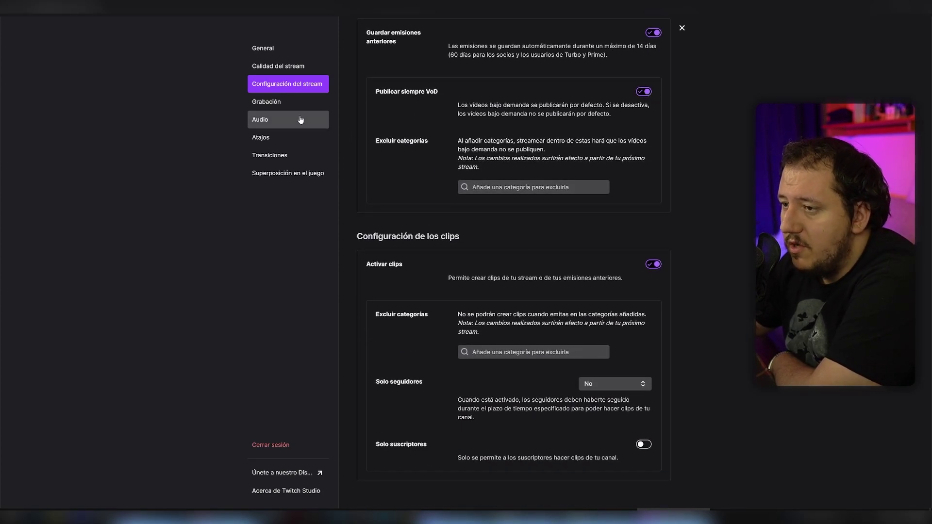
# Check the recording path and the available recording formats
pyautogui.click(272, 101)
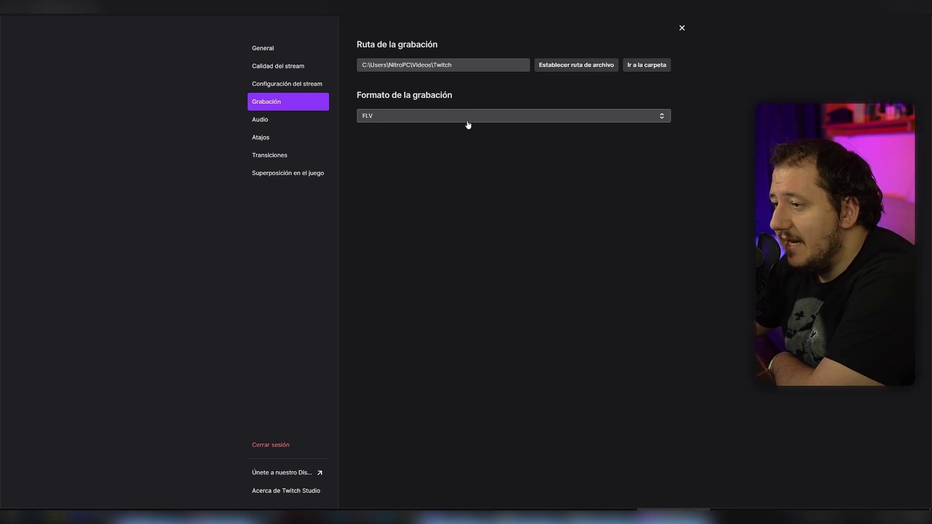
pyautogui.click(467, 121)
pyautogui.click(459, 134)
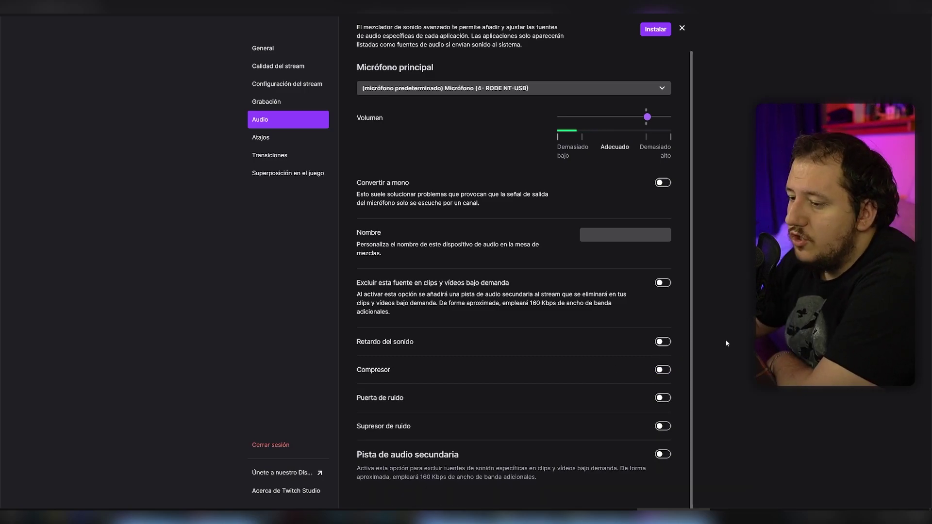
# Try the Retardo del sonido and Compresor options for the main microphone, turning each one off again
pyautogui.click(661, 342)
pyautogui.scroll(-2, 660, 340)
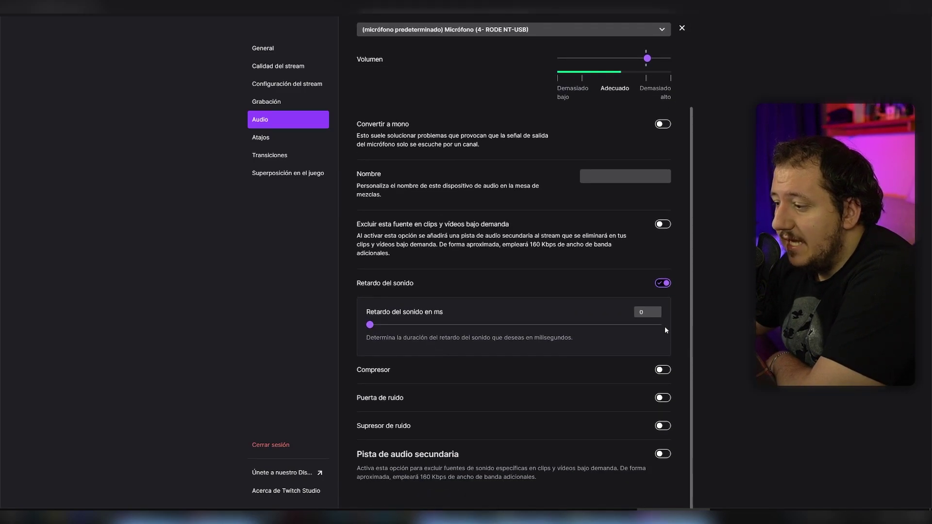
pyautogui.click(662, 283)
pyautogui.click(661, 370)
pyautogui.scroll(-3, 634, 343)
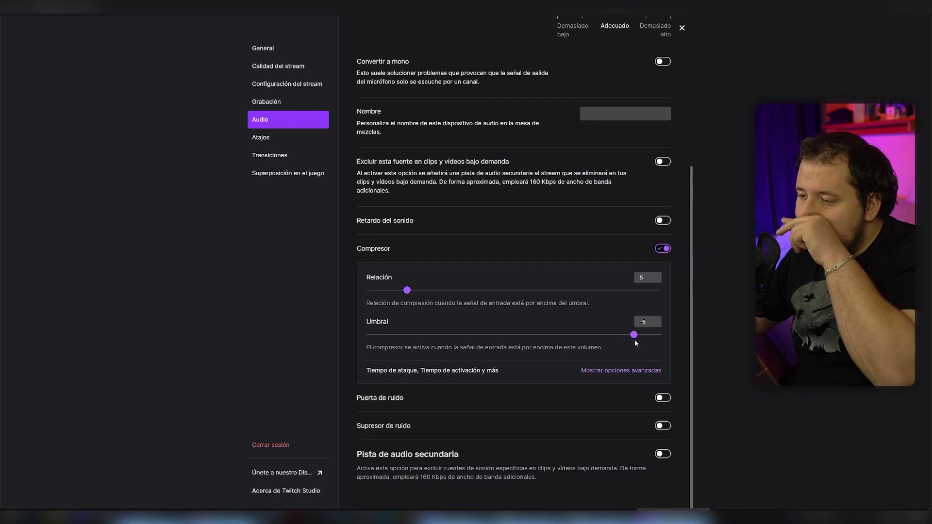
pyautogui.scroll(3, 639, 268)
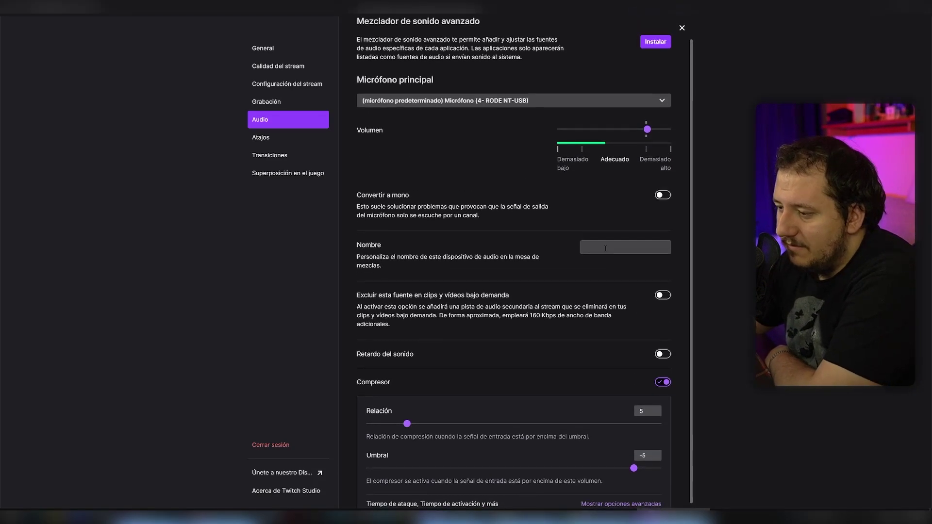
pyautogui.scroll(-3, 654, 267)
pyautogui.click(661, 248)
pyautogui.scroll(3, 462, 266)
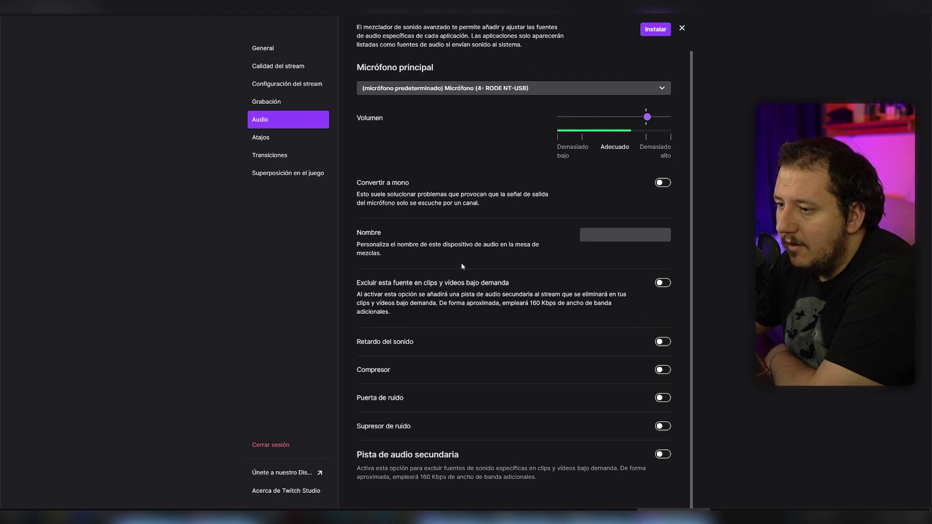
# Review the keyboard shortcut settings for streaming, recording and scene management
pyautogui.click(261, 138)
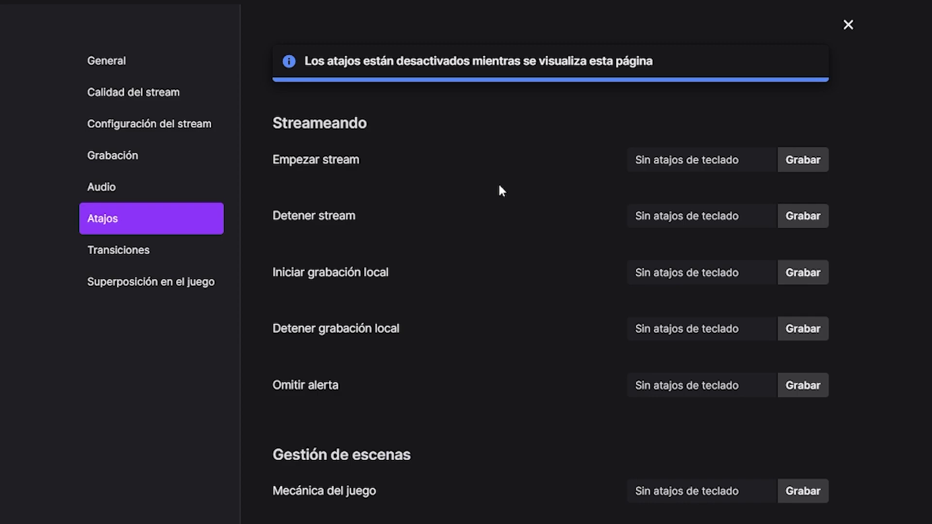
pyautogui.click(708, 162)
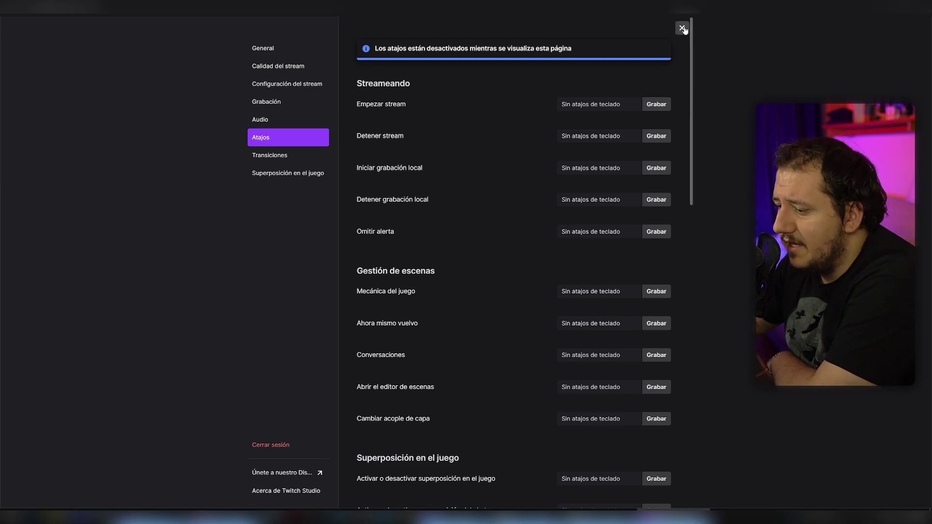
# Set the global scene transition animation to Gota de agua and switch to the Mecánica del juego scene to test it
pyautogui.click(289, 156)
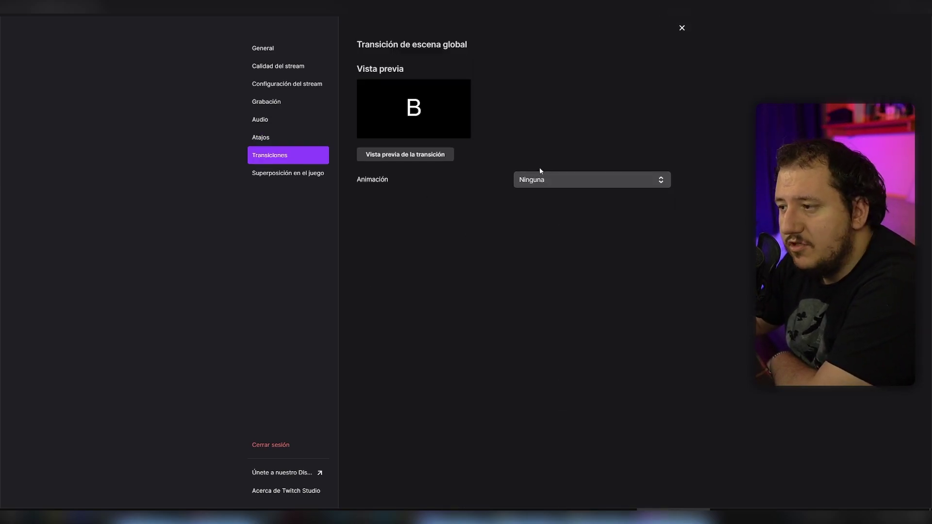
pyautogui.click(581, 178)
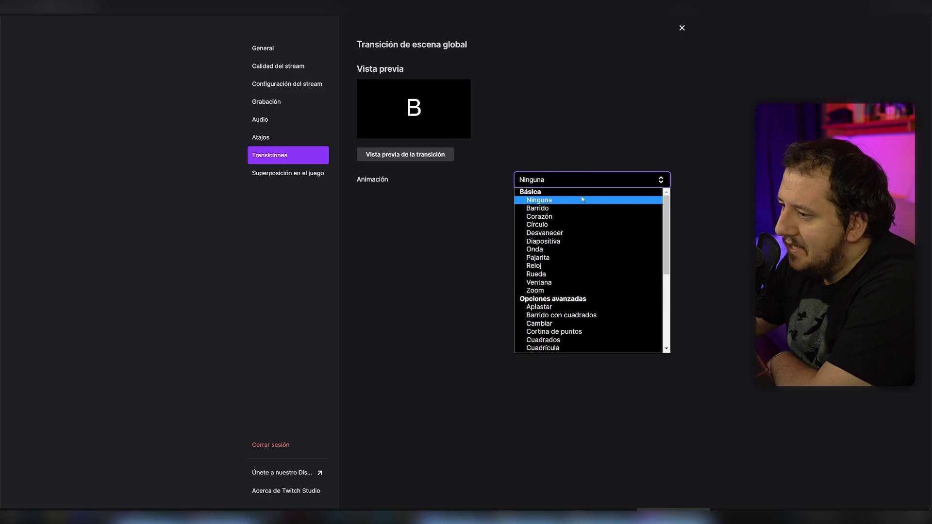
pyautogui.click(427, 212)
pyautogui.click(549, 181)
pyautogui.scroll(-5, 546, 272)
pyautogui.click(545, 282)
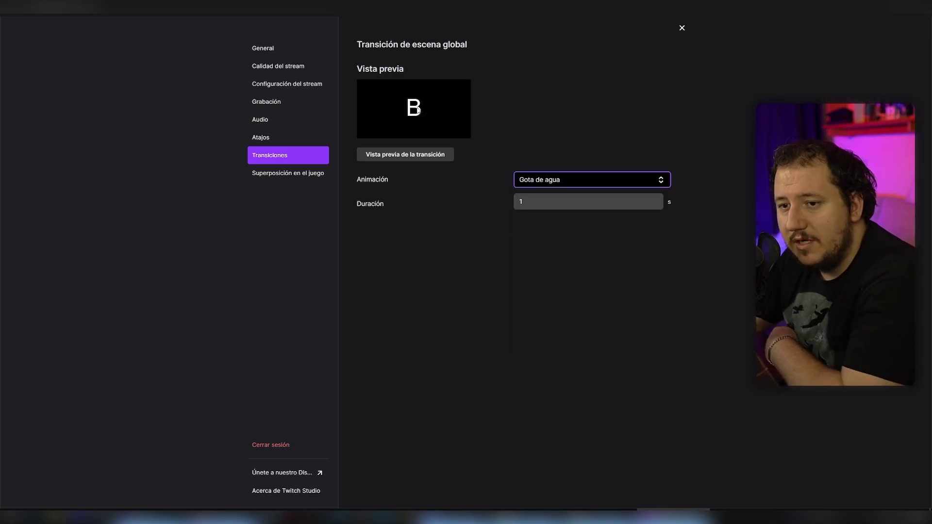
pyautogui.click(680, 28)
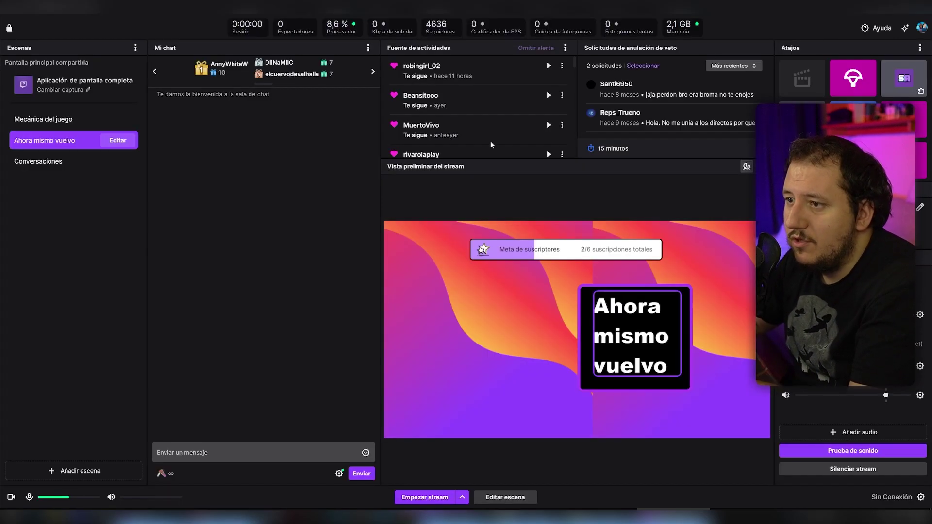
pyautogui.click(62, 120)
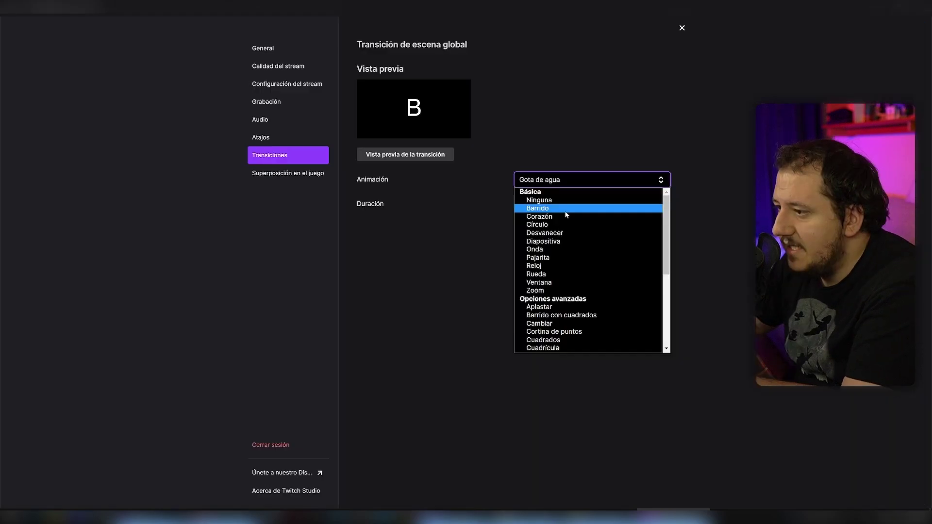
# Browse the transition animations and set the global scene transition to Transformación
pyautogui.scroll(-3, 591, 243)
pyautogui.scroll(3, 591, 246)
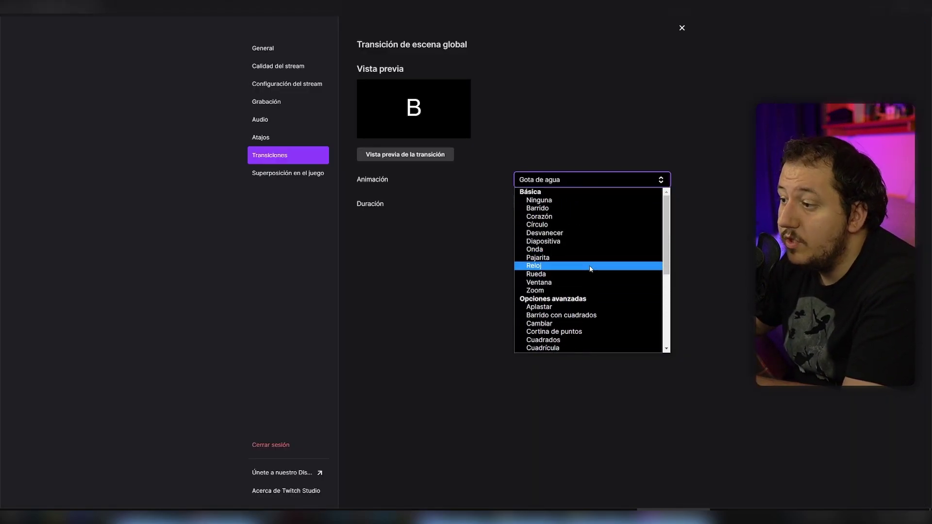
pyautogui.scroll(-5, 591, 270)
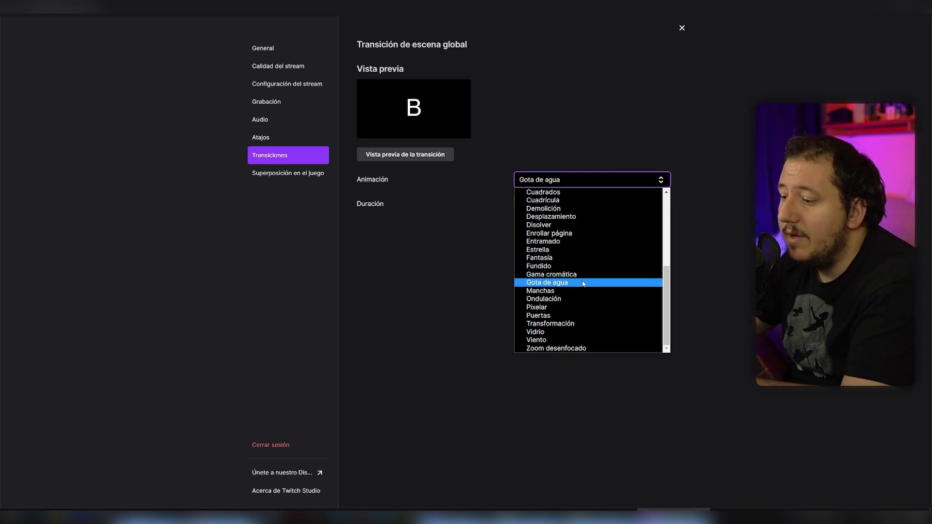
pyautogui.click(591, 323)
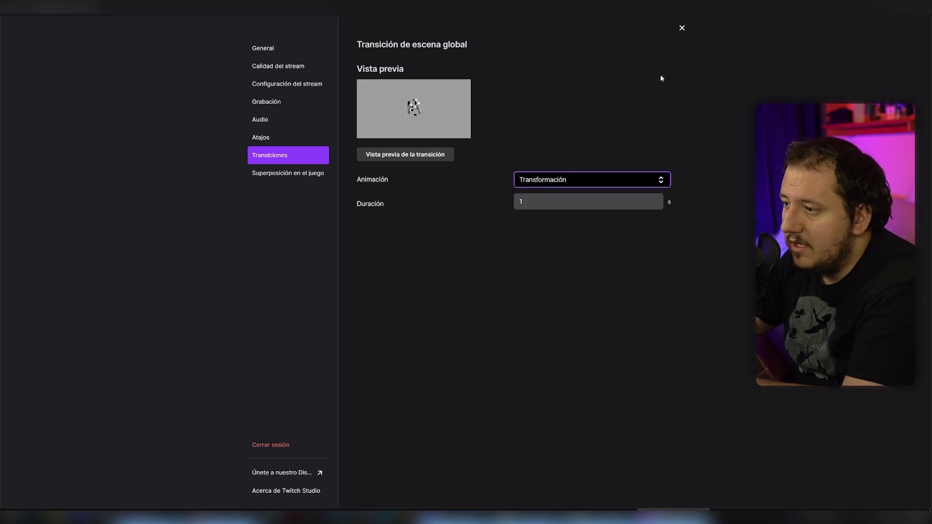
# Set the global scene transition animation to Corazón
pyautogui.click(558, 180)
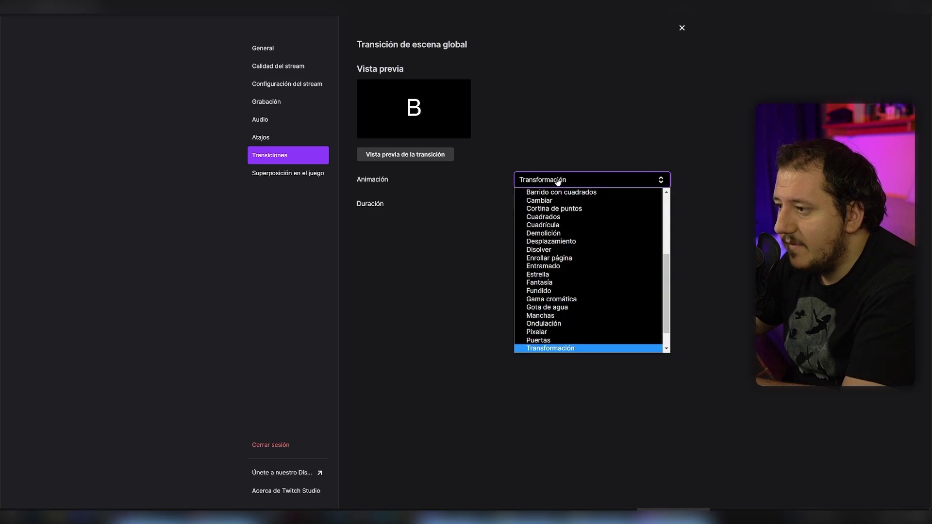
pyautogui.scroll(5, 579, 276)
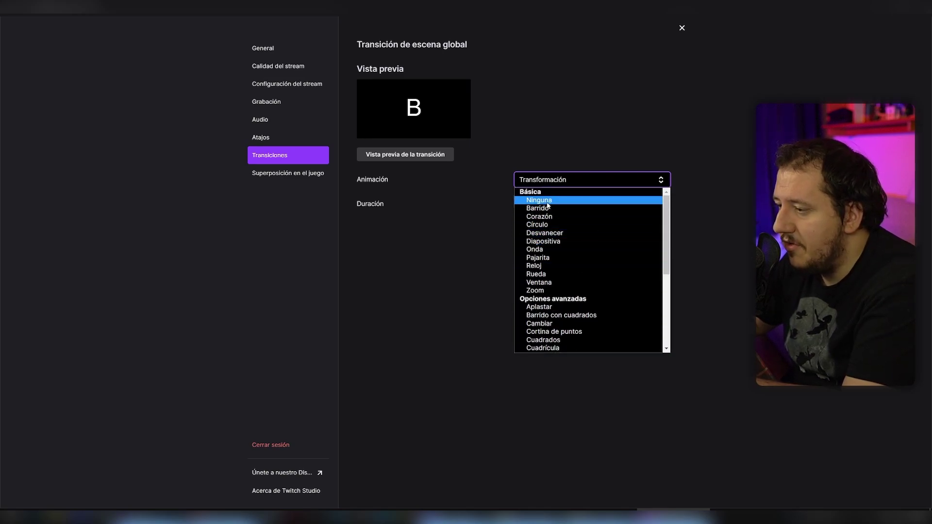
pyautogui.click(558, 216)
pyautogui.click(557, 184)
pyautogui.click(571, 282)
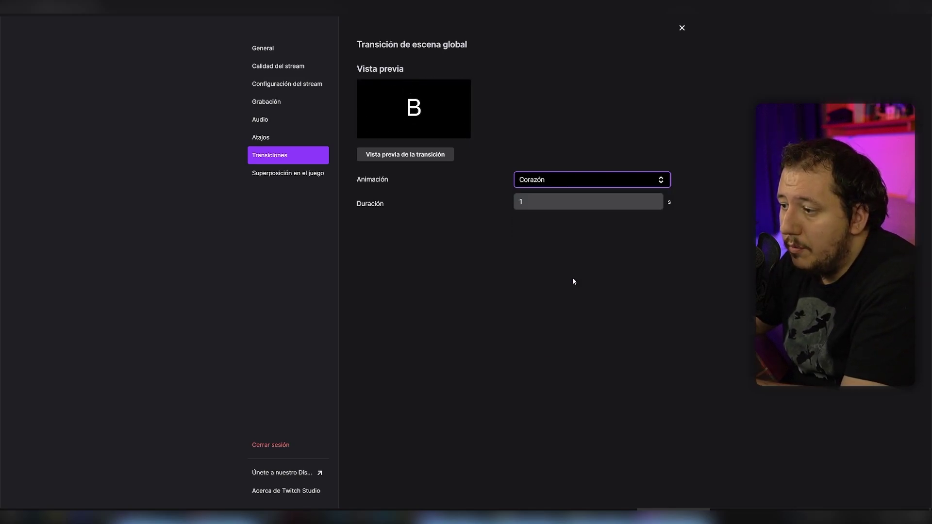
# Browse the transition animations and set the global scene transition to Gama cromática
pyautogui.click(558, 180)
pyautogui.scroll(-5, 572, 301)
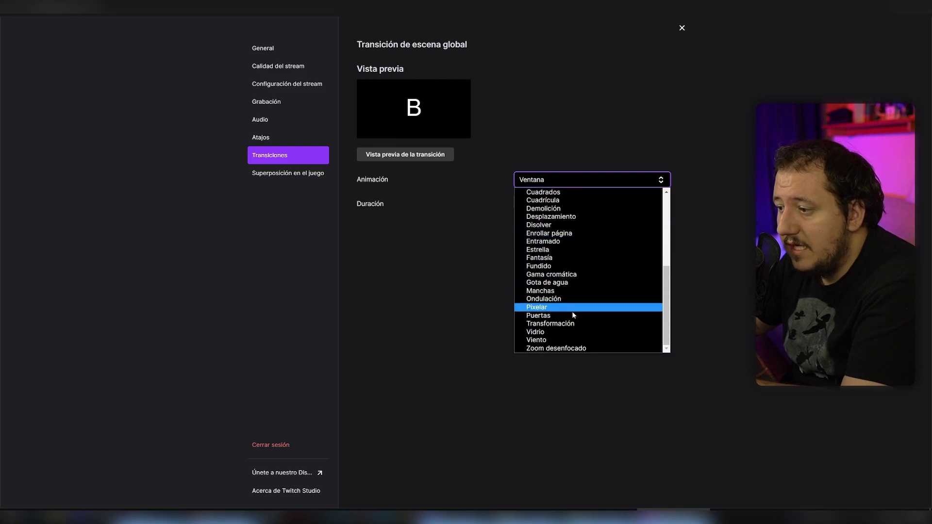
pyautogui.click(568, 276)
pyautogui.click(563, 184)
pyautogui.scroll(-3, 569, 209)
pyautogui.click(573, 275)
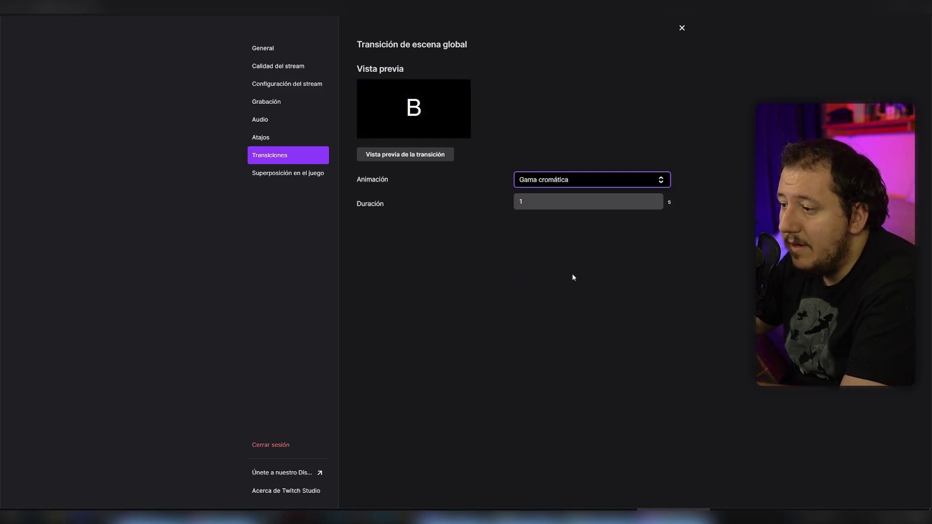
# Set the global scene transition animation to Pixelar
pyautogui.click(570, 179)
pyautogui.scroll(-2, 572, 291)
pyautogui.click(536, 348)
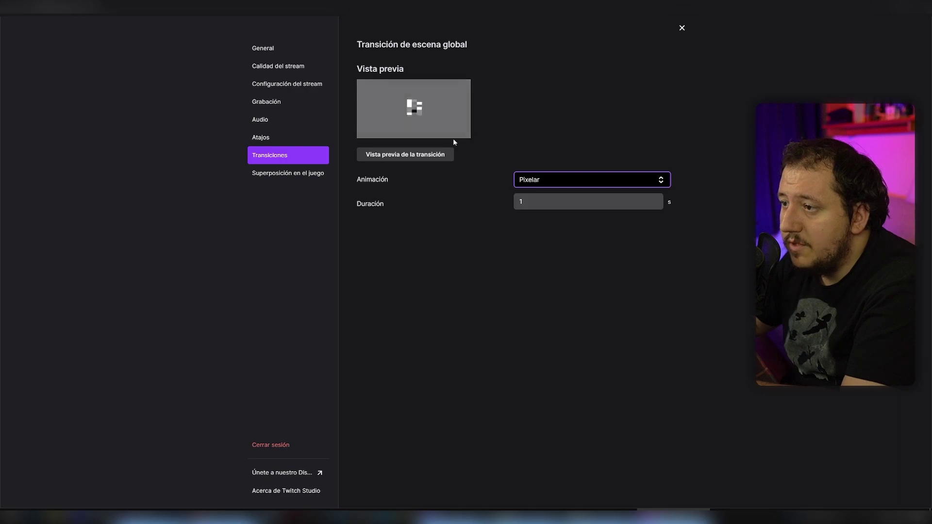
# Look through the remaining transition animations and review the in-game overlay settings
pyautogui.click(534, 183)
pyautogui.scroll(-2, 578, 318)
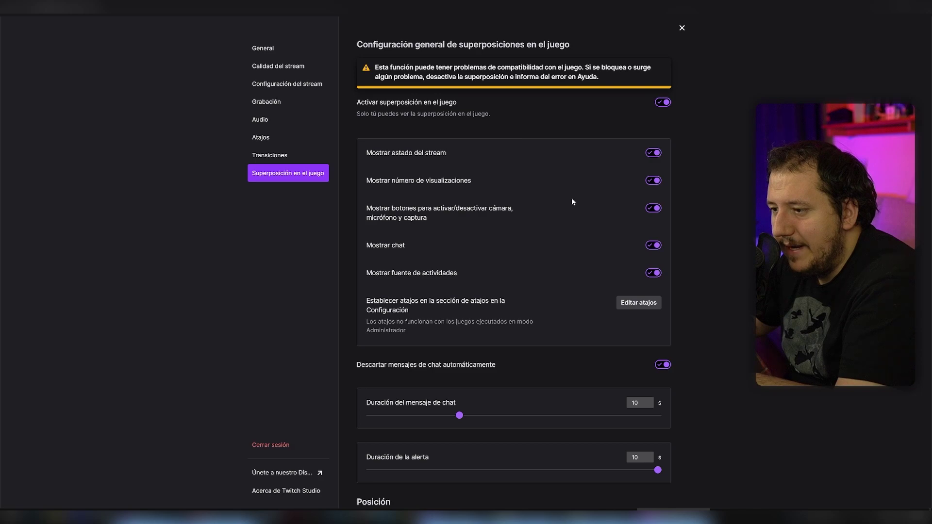
pyautogui.scroll(-1, 571, 198)
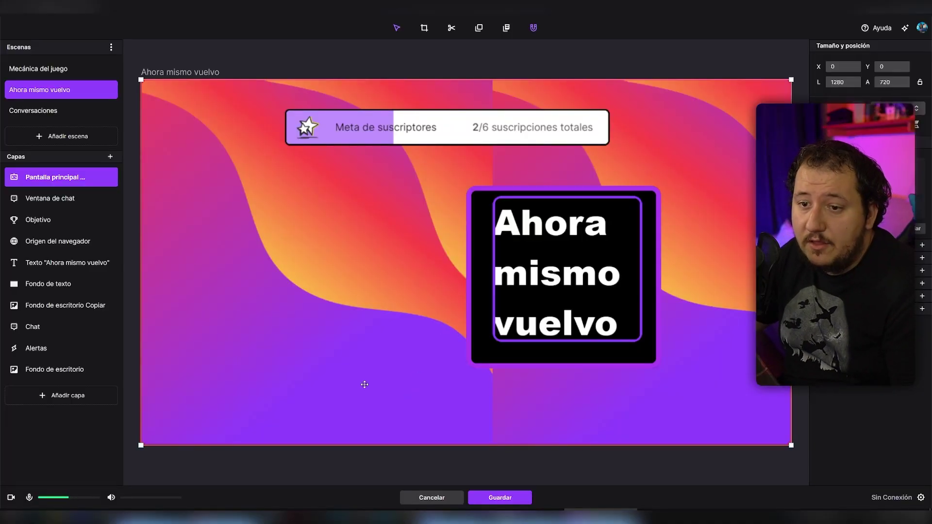
# Select the Pantalla principal layer in the Ahora mismo vuelvo scene
pyautogui.rightClick(76, 178)
pyautogui.click(44, 178)
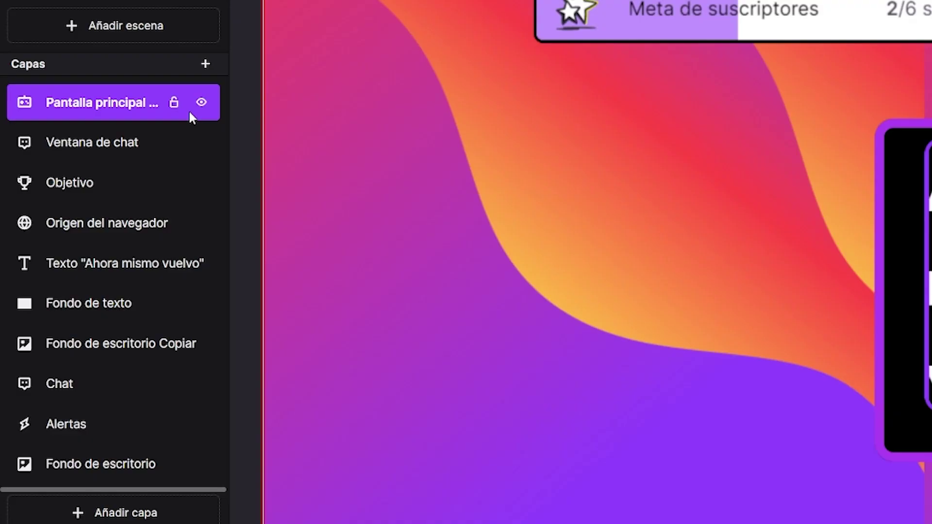